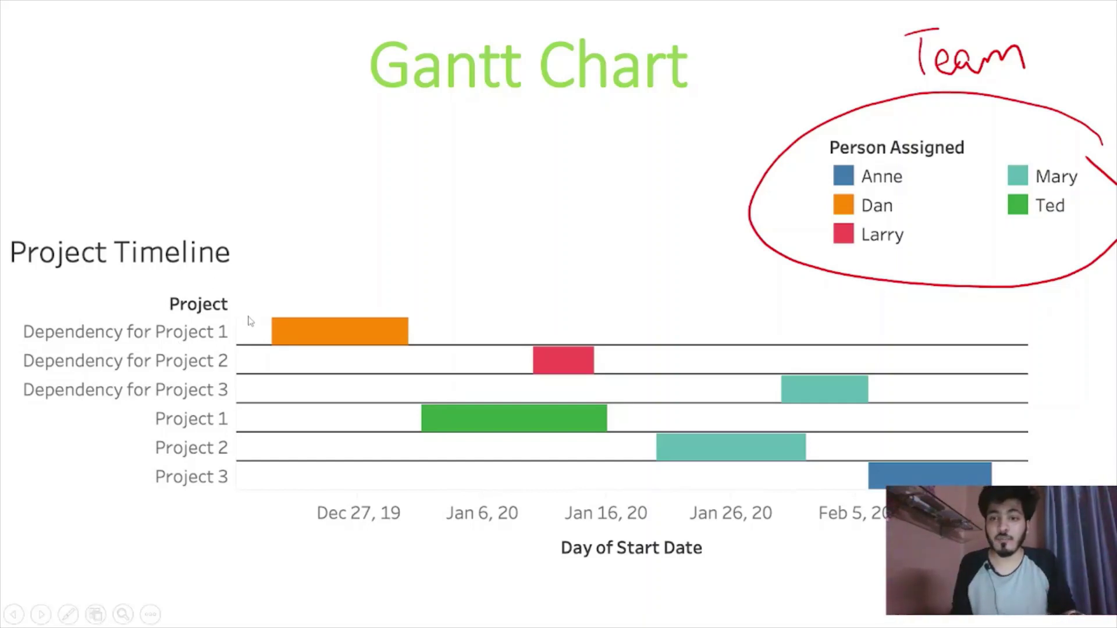
- Draw an arrow from the orange Dependency for Project 1 bar and handwrite the assigned person's name at its tip
left_click_drag(321, 317, 393, 278)
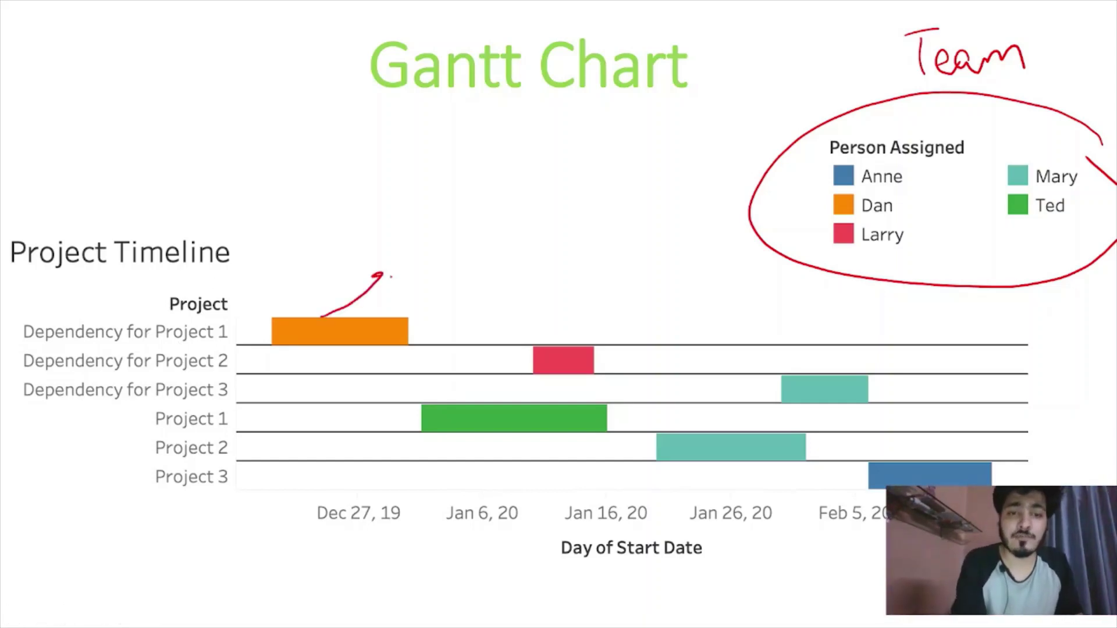
left_click_drag(416, 212, 425, 254)
mouse_move(470, 224)
left_mouse_down()
mouse_move(473, 238)
mouse_move(503, 235)
left_mouse_up()
left_click(506, 224)
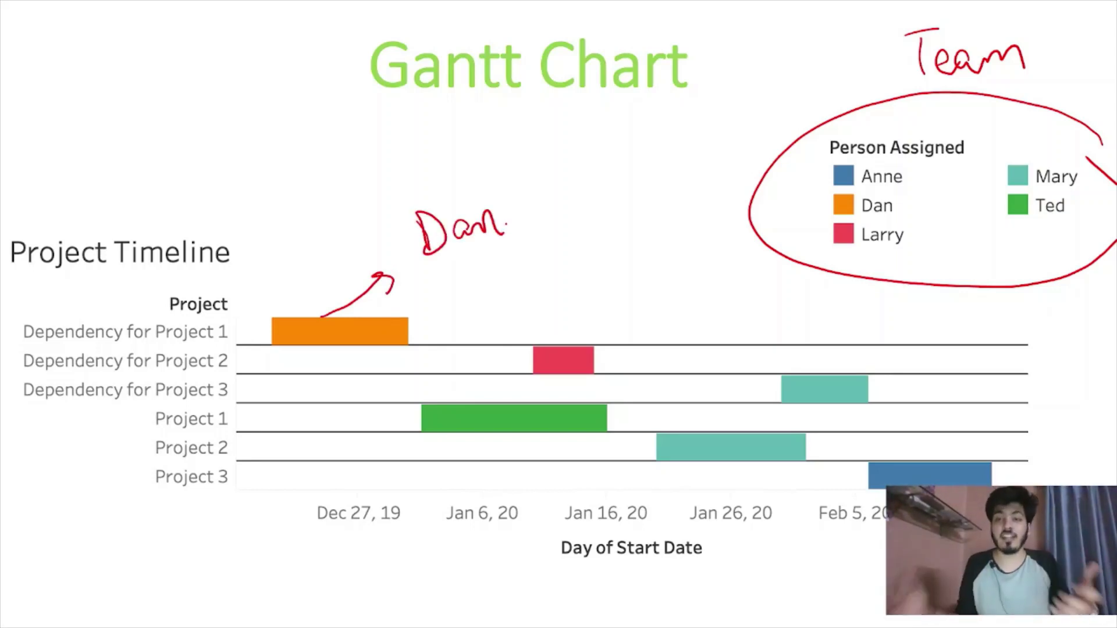
key("Escape")
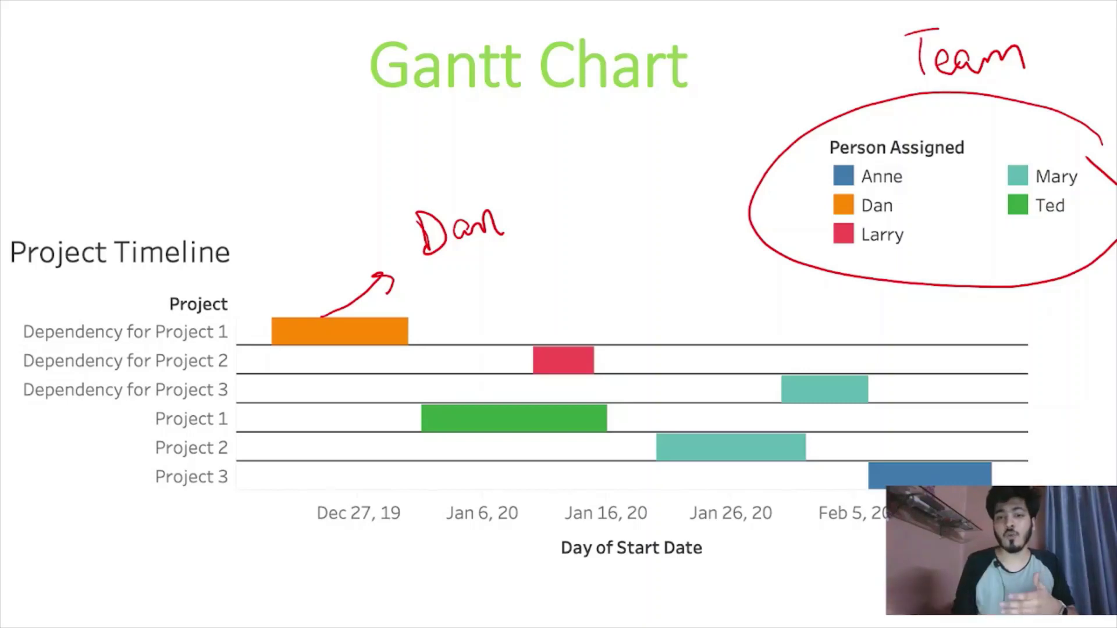
- Annotate the green Project 1 bar with a duration bracket beneath it, an arrow to its assignee's handwritten name, and an arrow towards its start
mouse_move(411, 450)
left_mouse_down()
mouse_move(406, 488)
mouse_move(419, 472)
mouse_move(611, 468)
mouse_move(611, 492)
left_mouse_up()
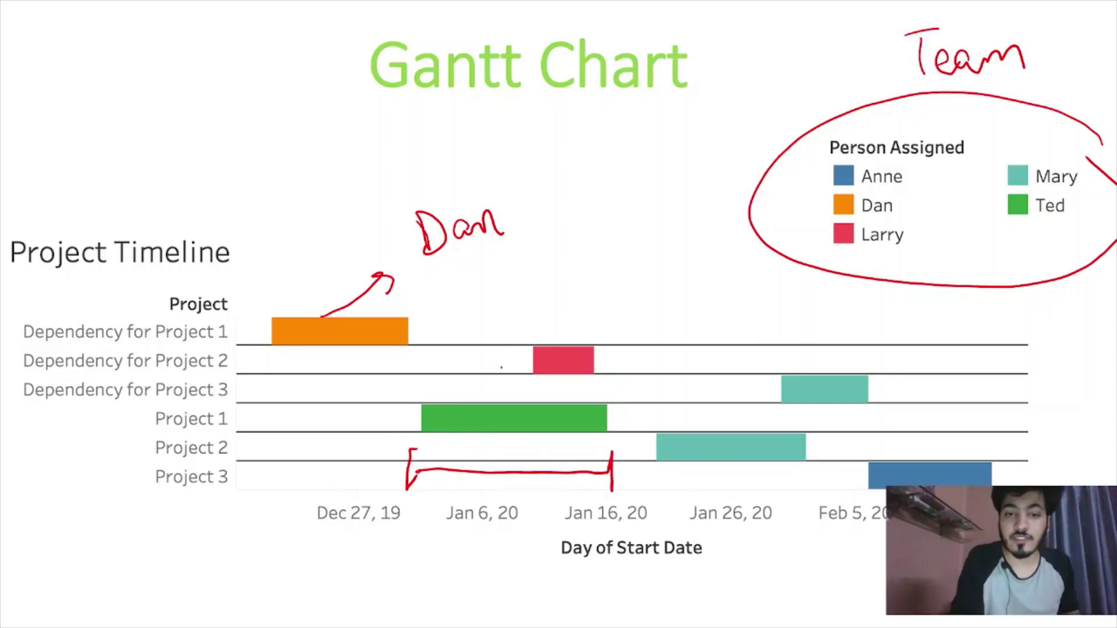
left_click_drag(453, 401, 525, 283)
mouse_move(510, 285)
left_mouse_down()
mouse_move(528, 281)
mouse_move(527, 300)
left_mouse_up()
mouse_move(572, 254)
left_mouse_down()
mouse_move(577, 283)
mouse_move(592, 244)
left_mouse_up()
left_click_drag(589, 269, 634, 271)
mouse_move(302, 413)
left_mouse_down()
mouse_move(376, 421)
mouse_move(361, 440)
left_mouse_up()
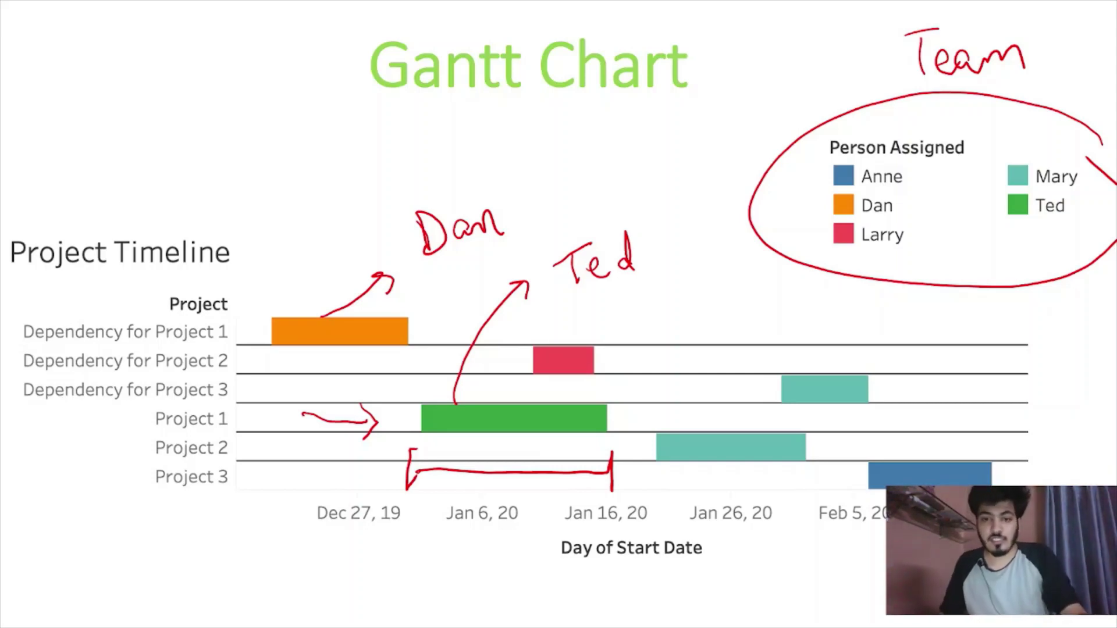
- End the slide show without keeping the ink annotations and switch to the Tableau Public workbook
key("Escape")
left_click(599, 349)
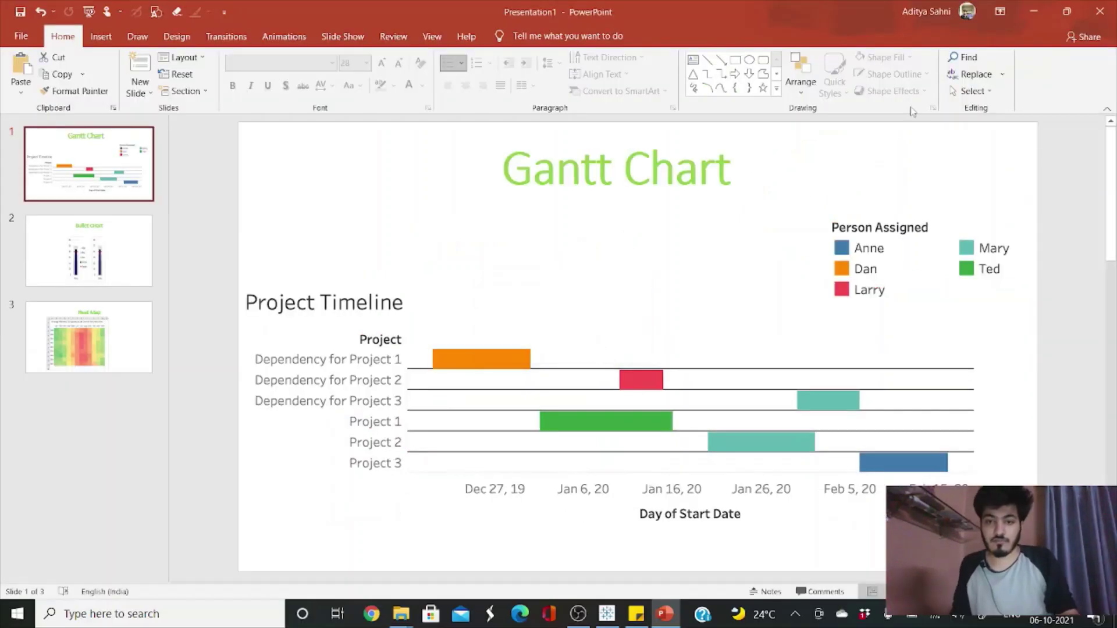
left_click(1034, 12)
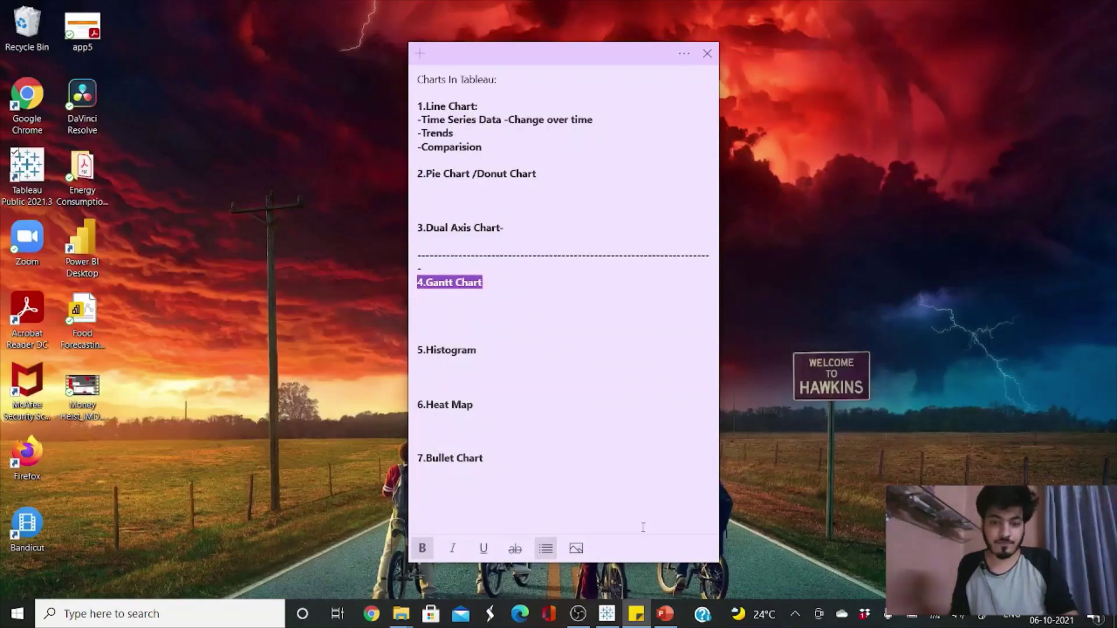
left_click(607, 614)
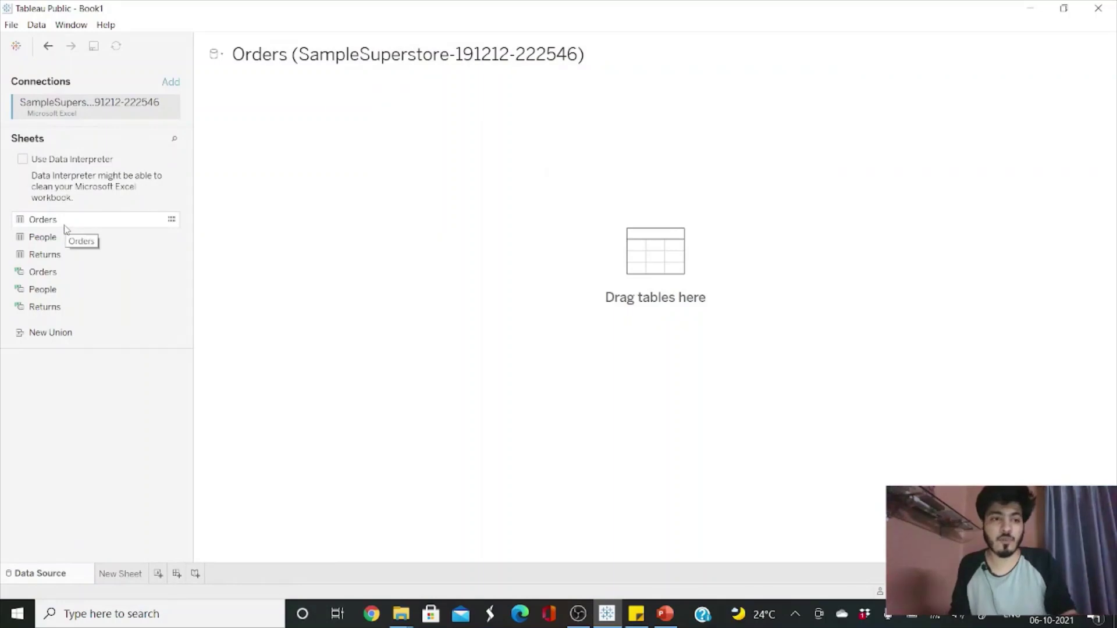
- Add the Orders table to the data source canvas and look through its field list
left_click_drag(65, 228, 344, 131)
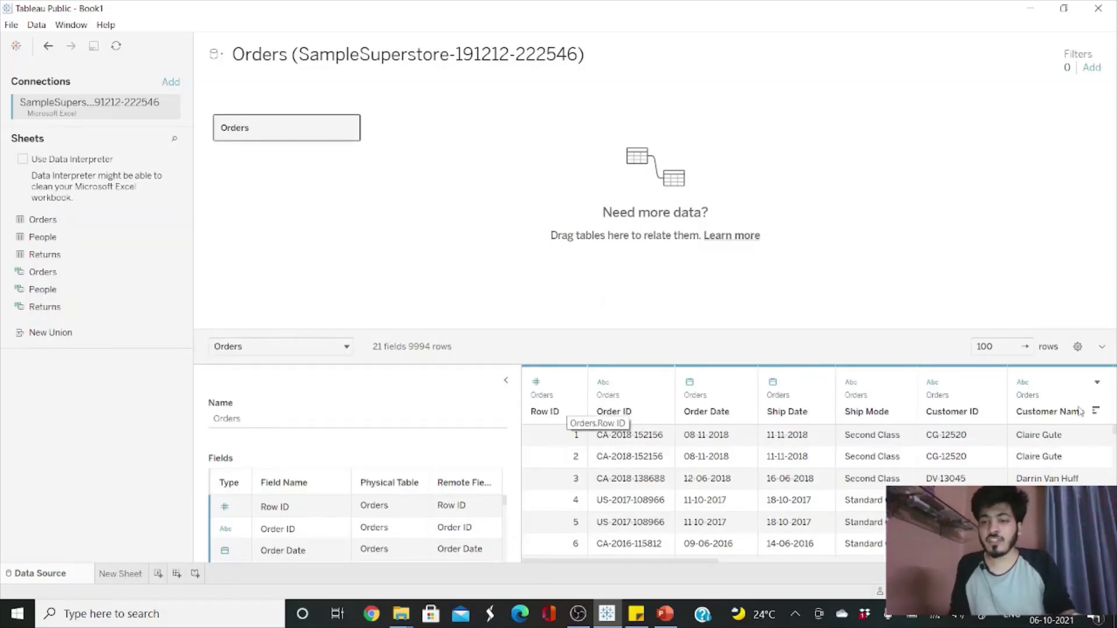
scroll(293, 524, "down", 3)
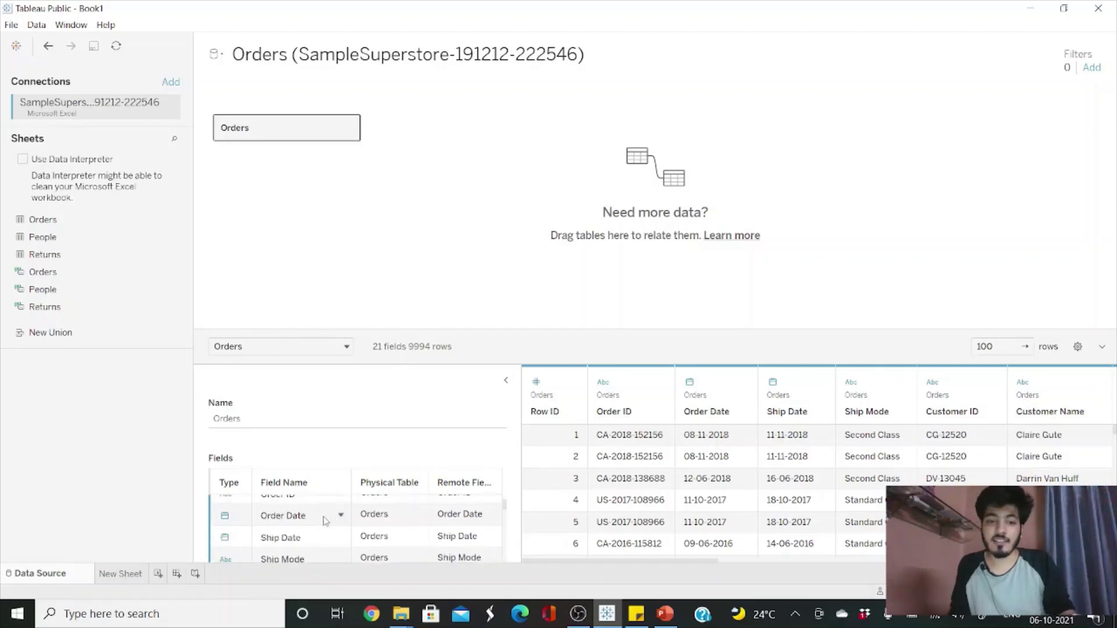
scroll(272, 528, "up", 3)
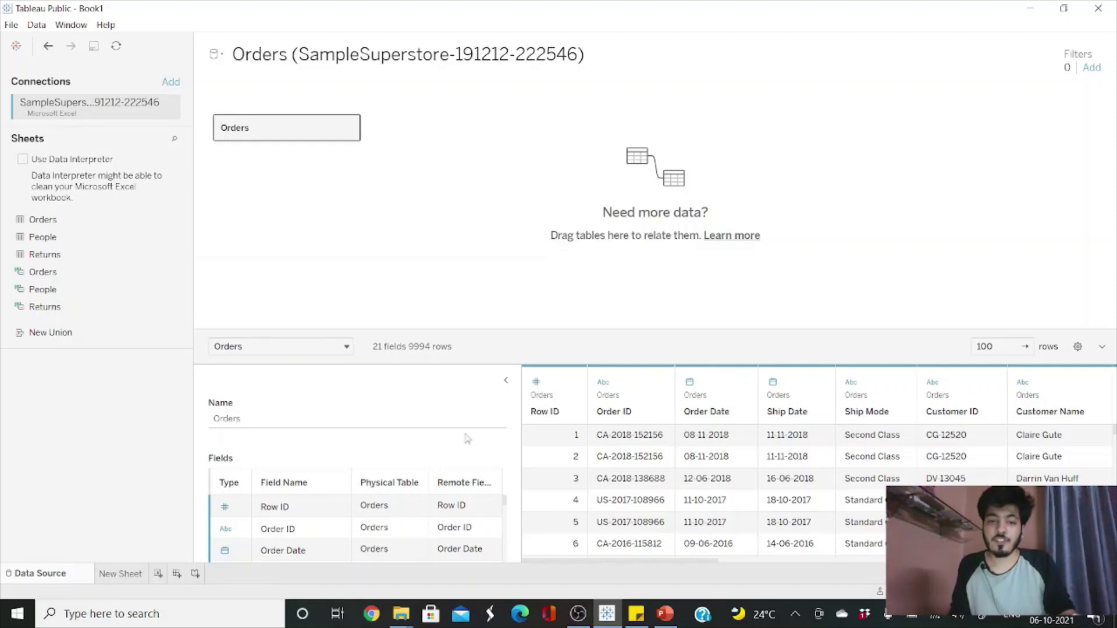
scroll(225, 511, "down", 1)
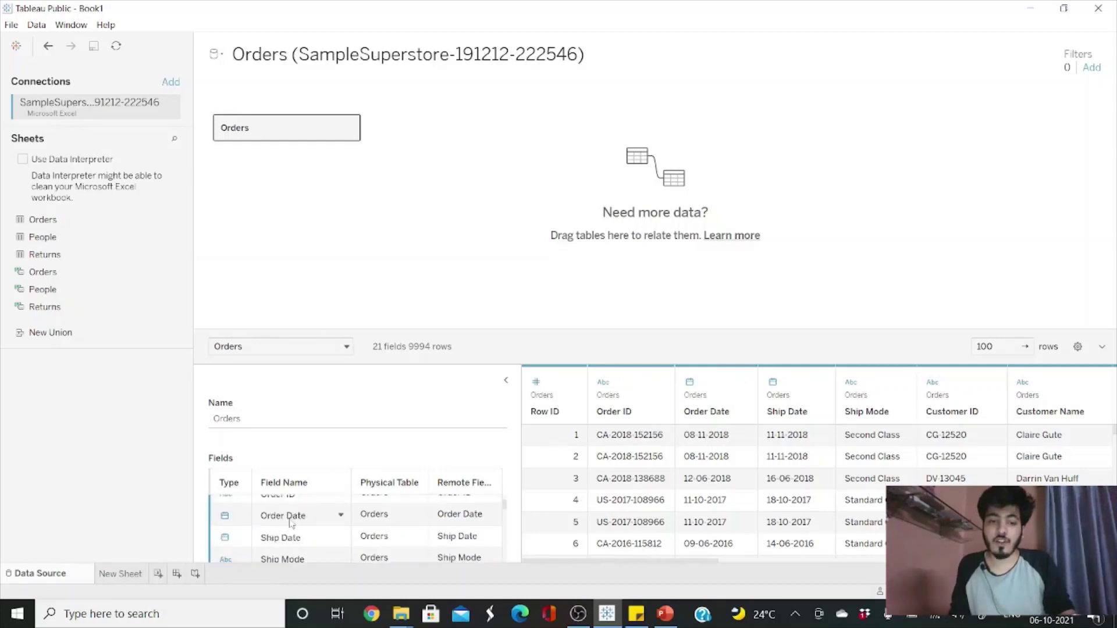
scroll(256, 530, "down", 6)
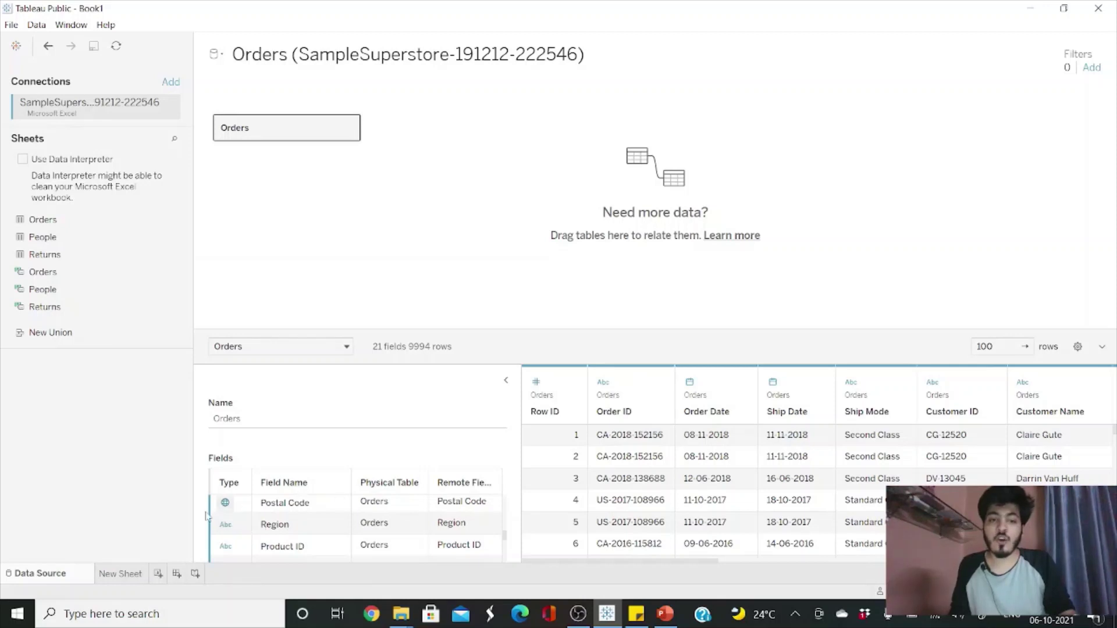
- Create a worksheet named Gantt Chart and set its mark type to Gantt Bar
double_click(120, 573)
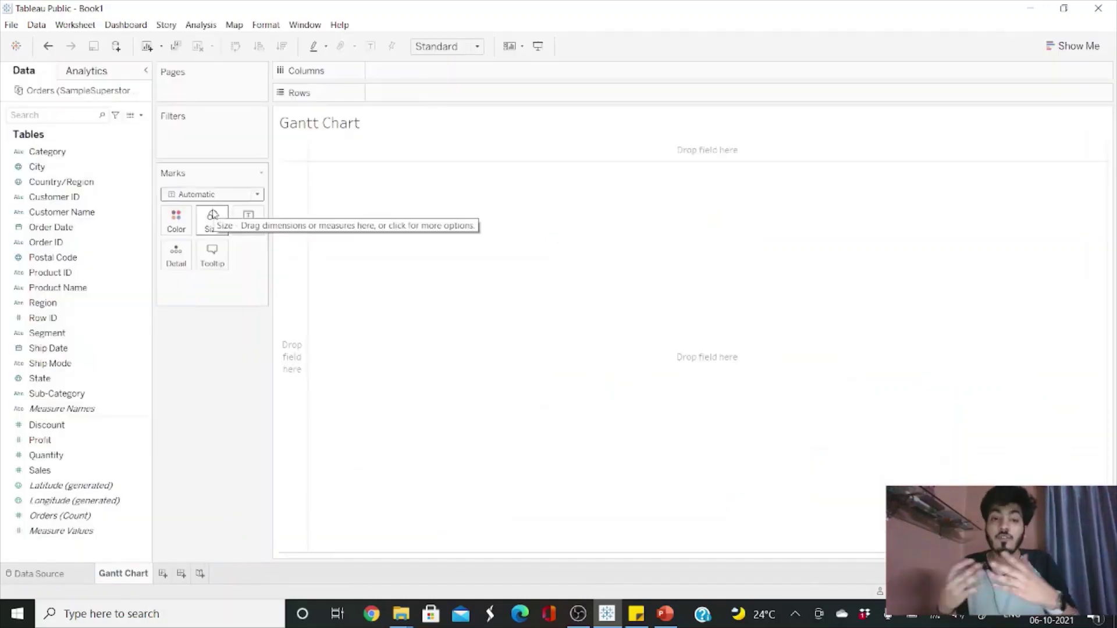
left_click(217, 194)
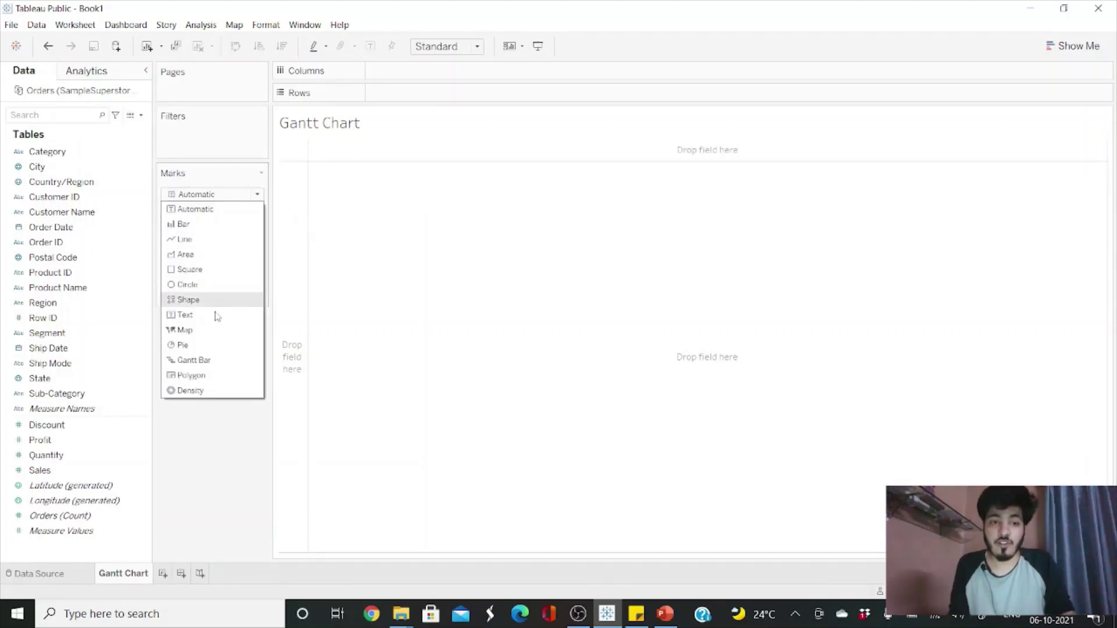
left_click(216, 346)
left_click(245, 194)
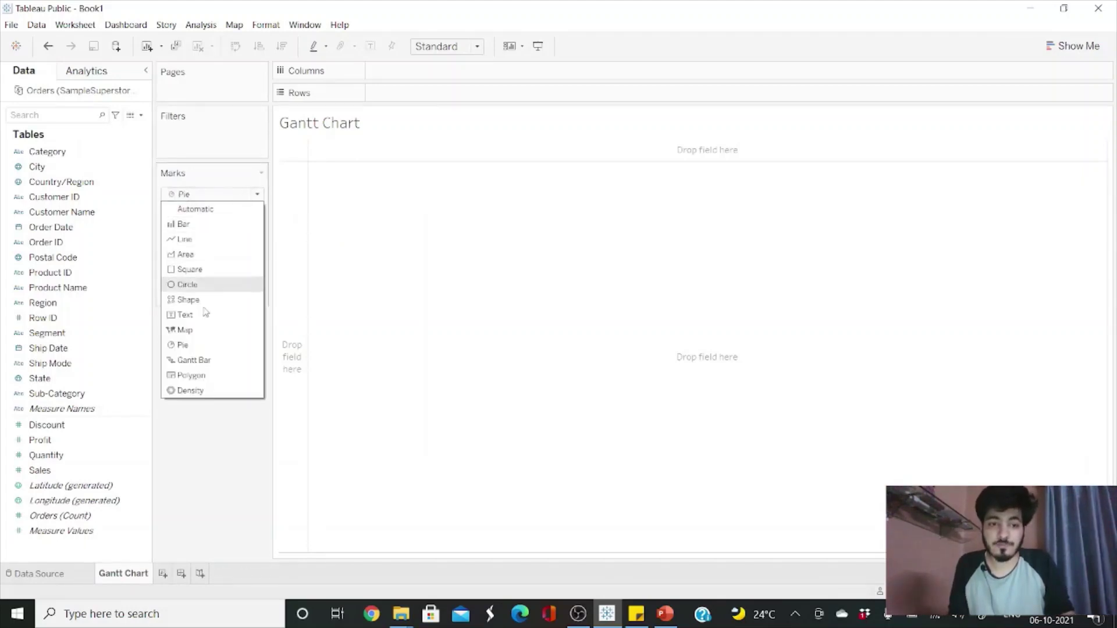
left_click(198, 360)
left_click_drag(26, 364, 430, 95)
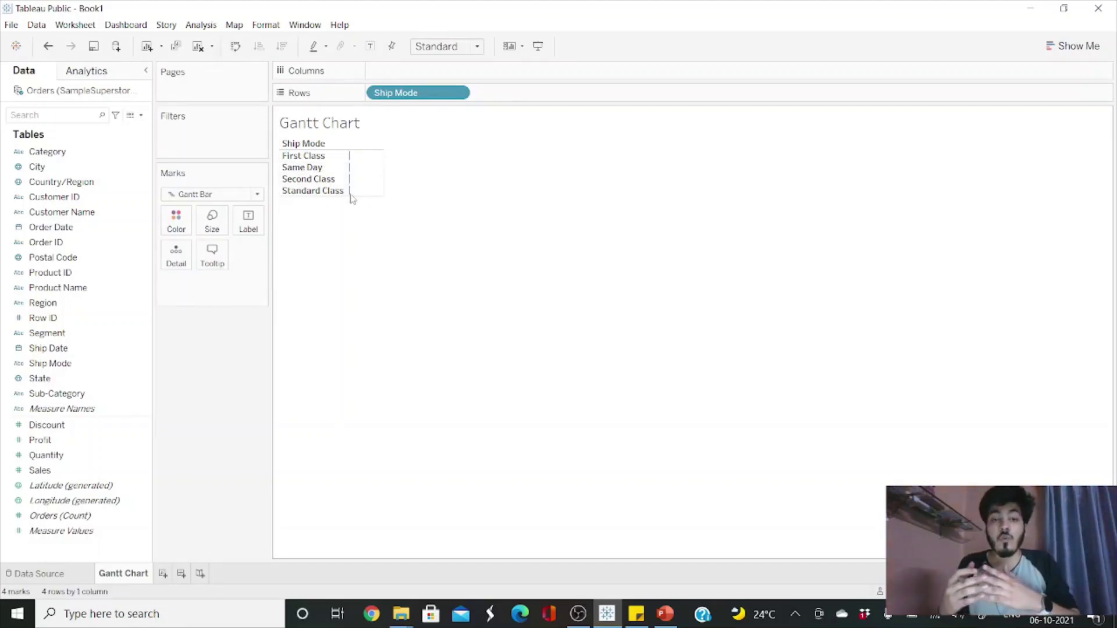
left_click(84, 395)
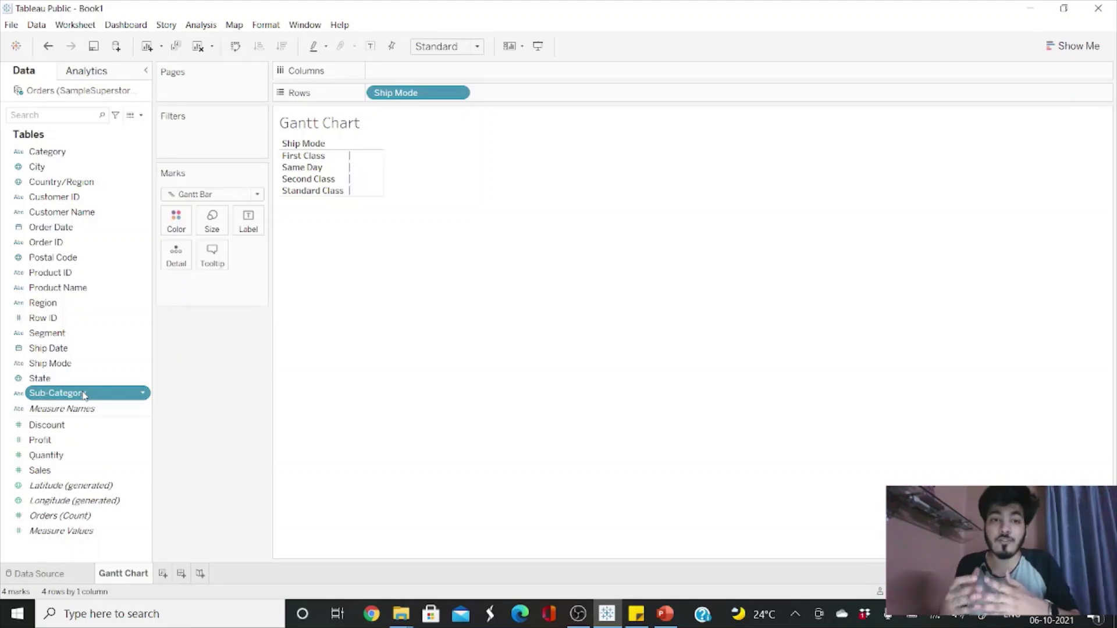
left_click_drag(400, 94, 239, 393)
left_click(124, 393)
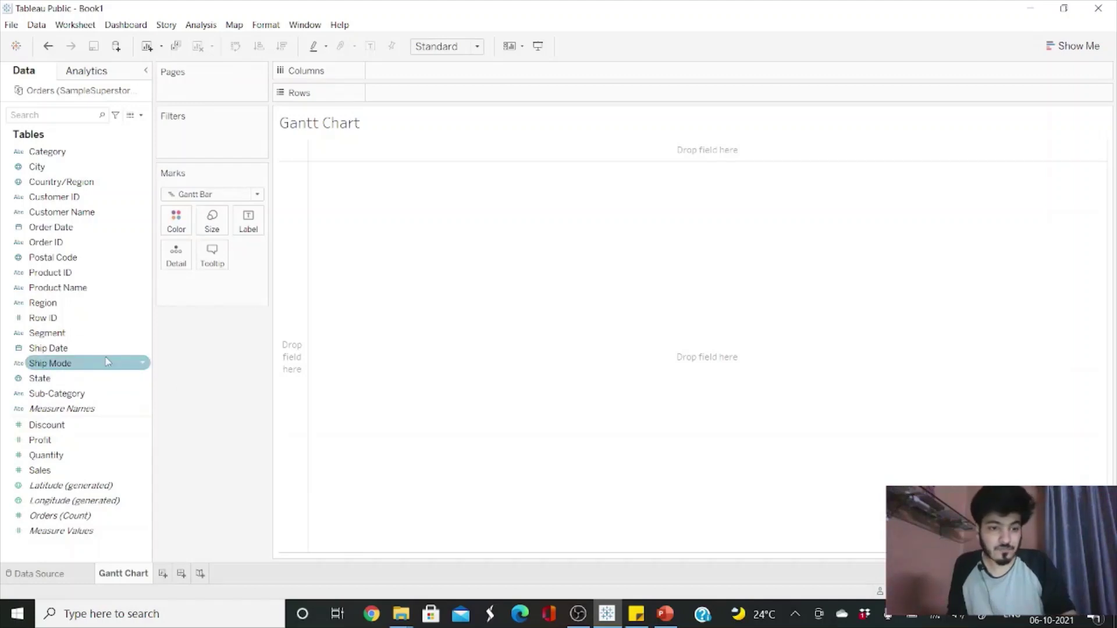
- Place Order Date on Columns at the continuous Week Number level and Sub-Category on Rows
left_click_drag(73, 231, 449, 71)
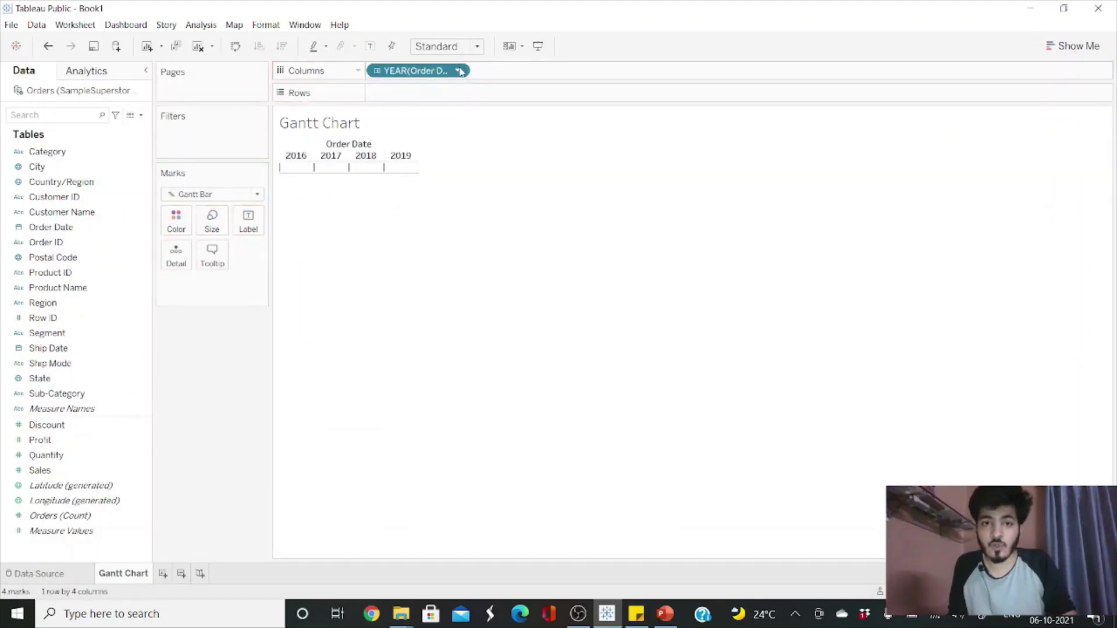
left_click(458, 70)
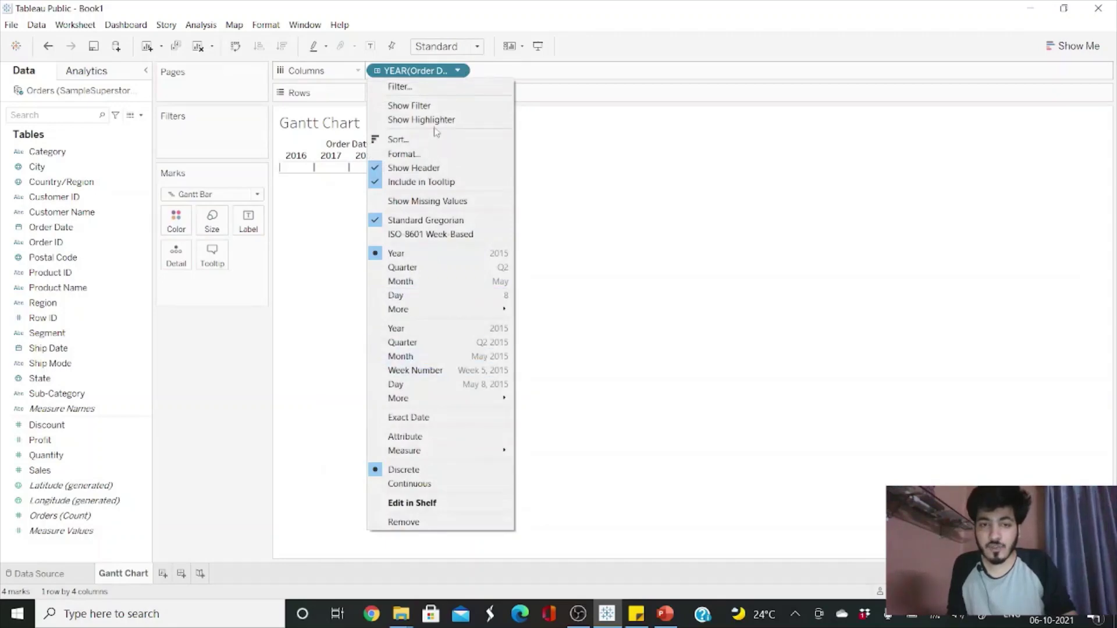
left_click(442, 370)
left_click_drag(65, 393, 409, 96)
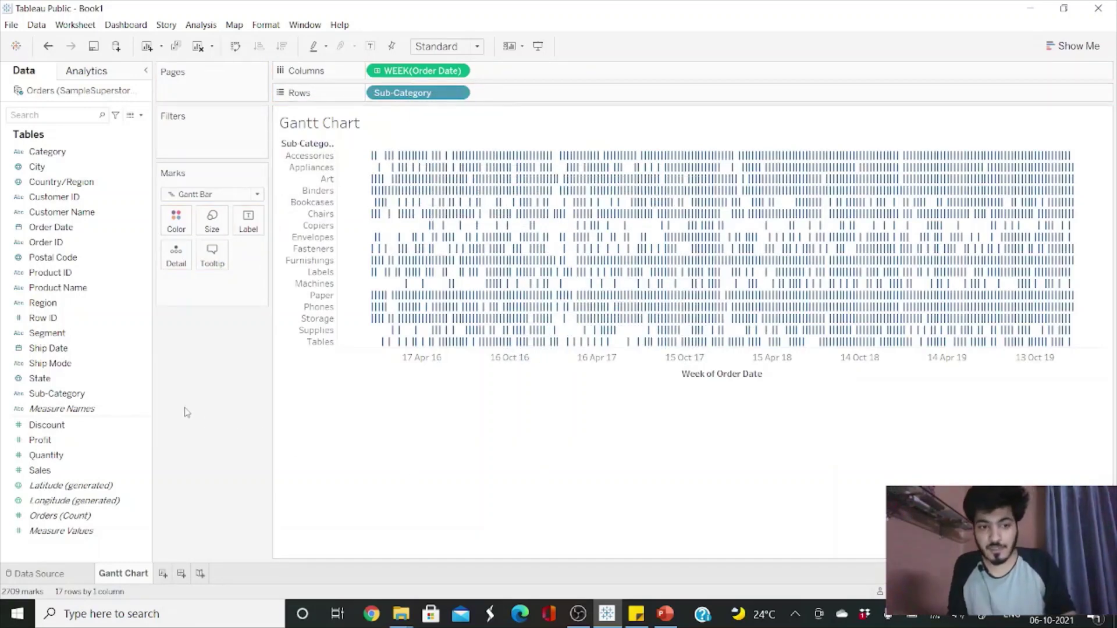
- Add Ship Mode to Rows after Sub-Category and also use it to color the marks
left_click(111, 393)
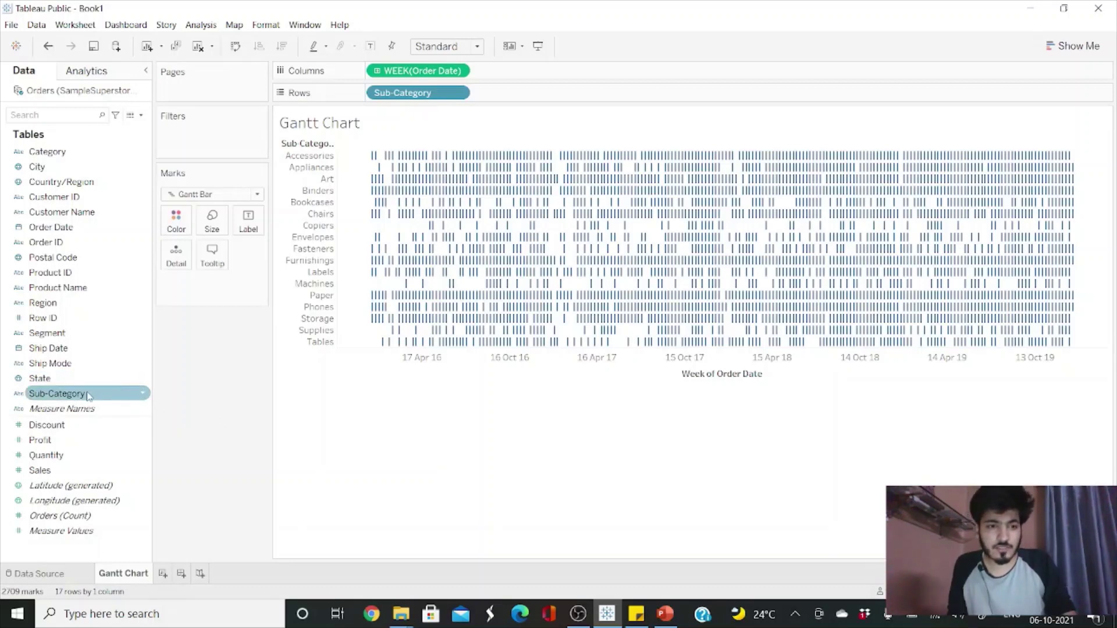
left_click(73, 366)
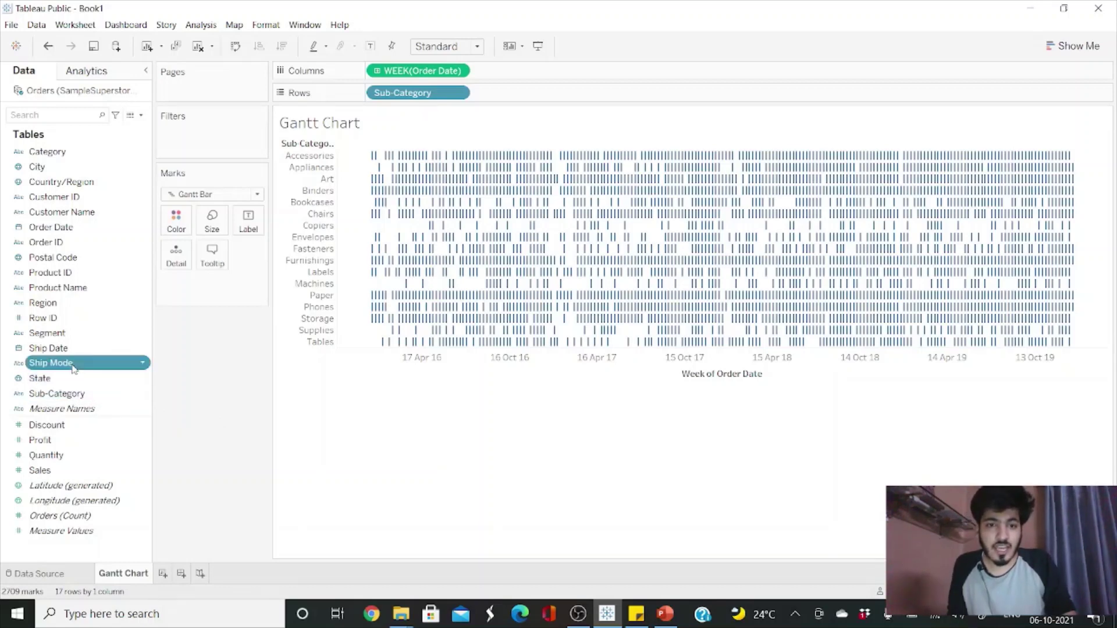
left_click_drag(82, 365, 556, 97)
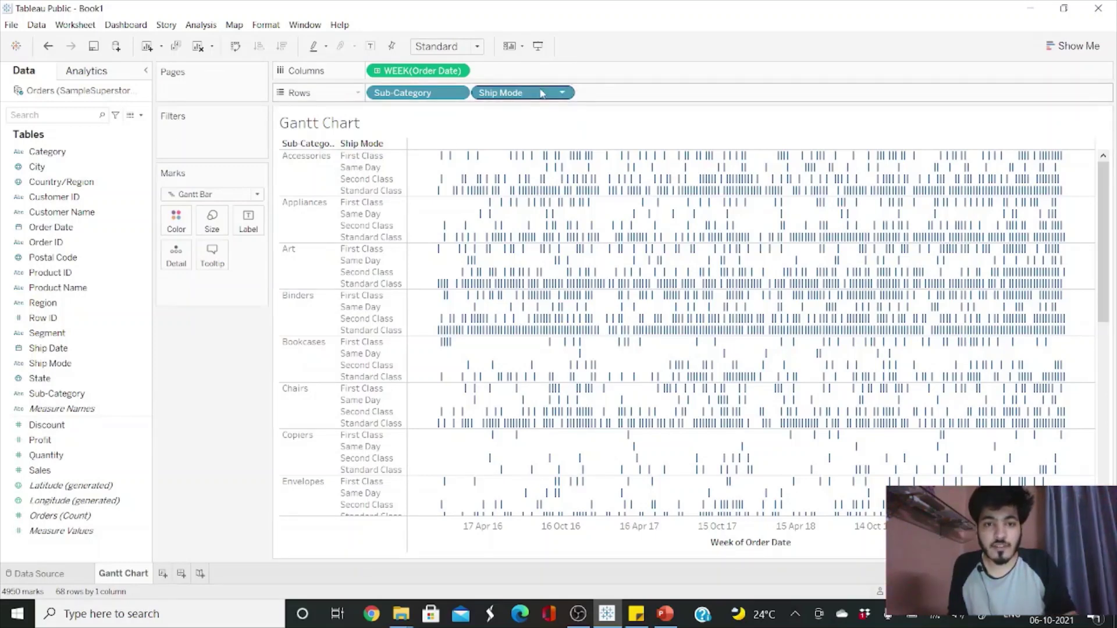
left_click_drag(541, 93, 188, 219)
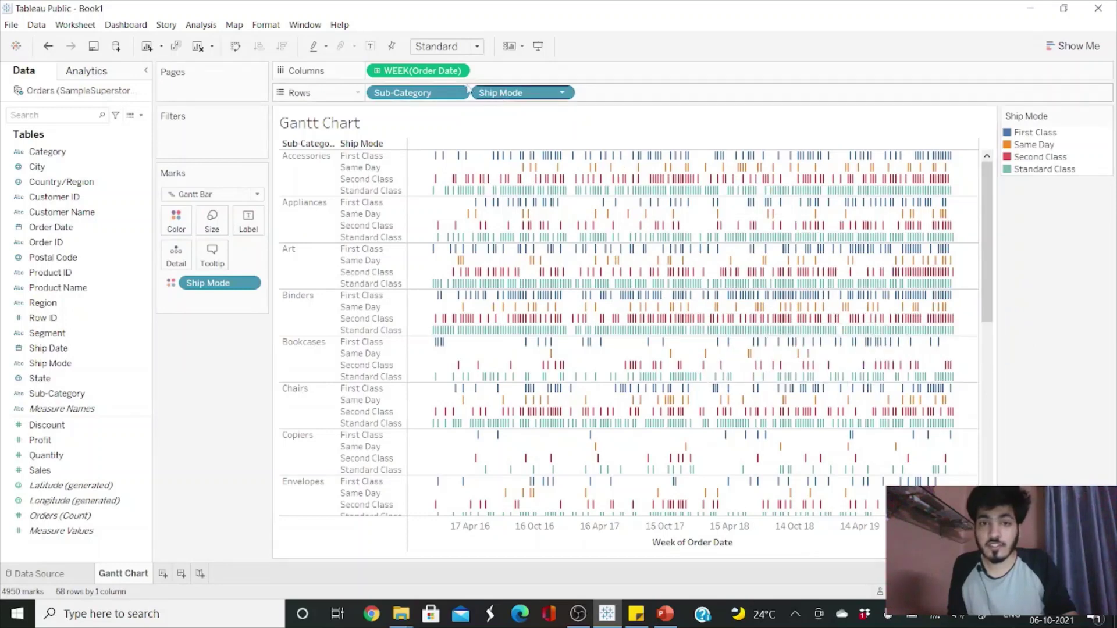
- Filter Order Date to the range of dates from 01-01-2019 to 01-03-2019
left_click_drag(438, 76, 225, 136)
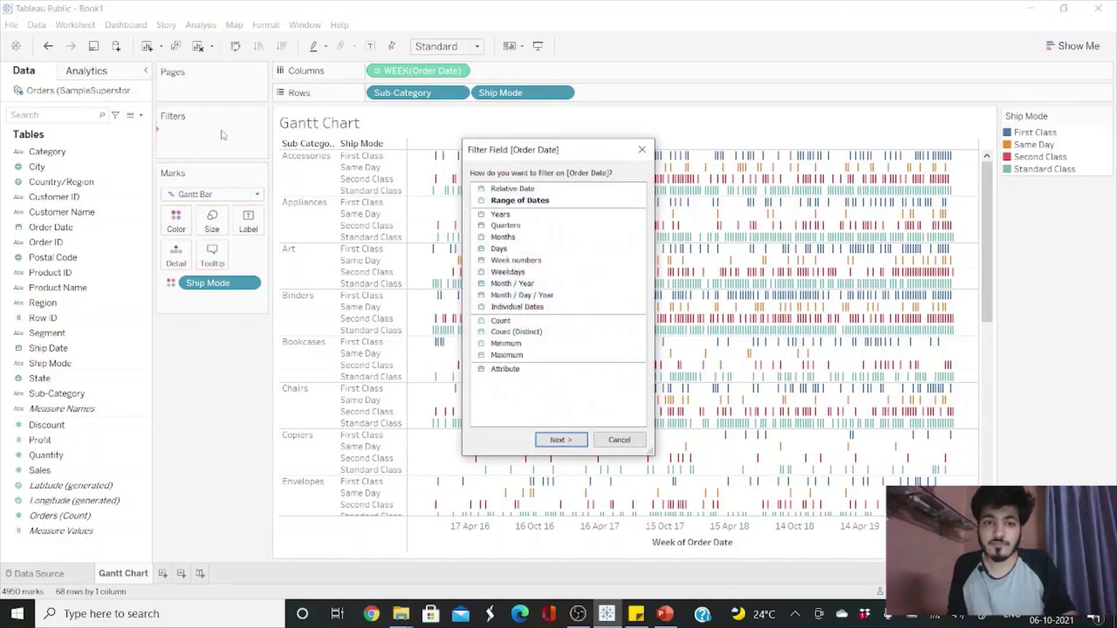
left_click(561, 440)
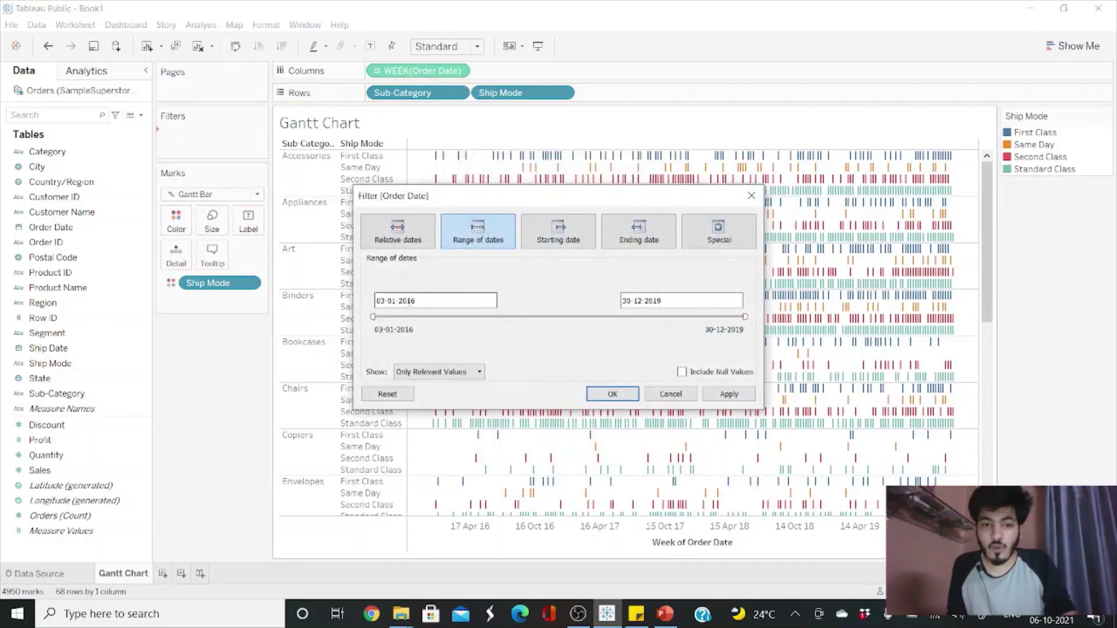
left_click(407, 301)
type("01-01-2019")
key("Tab")
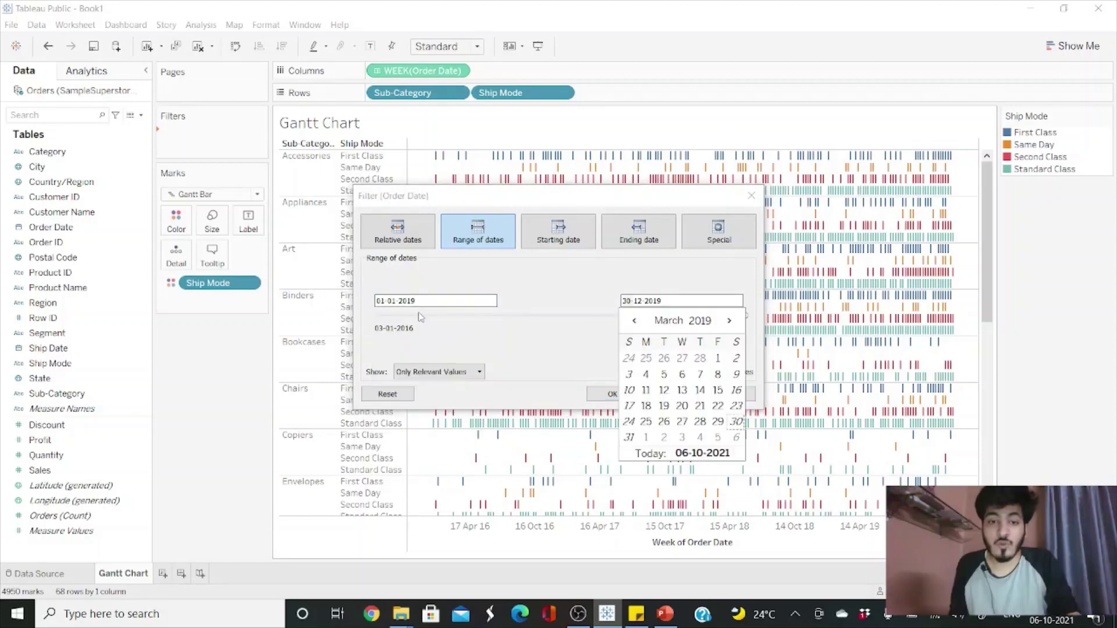
left_click(719, 360)
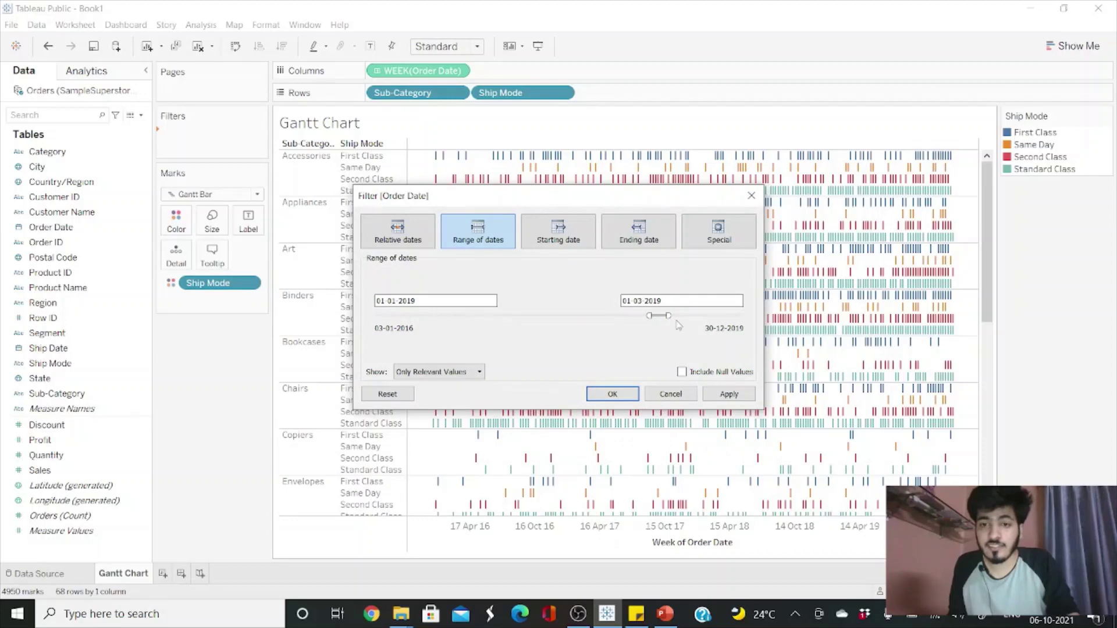
left_click(612, 394)
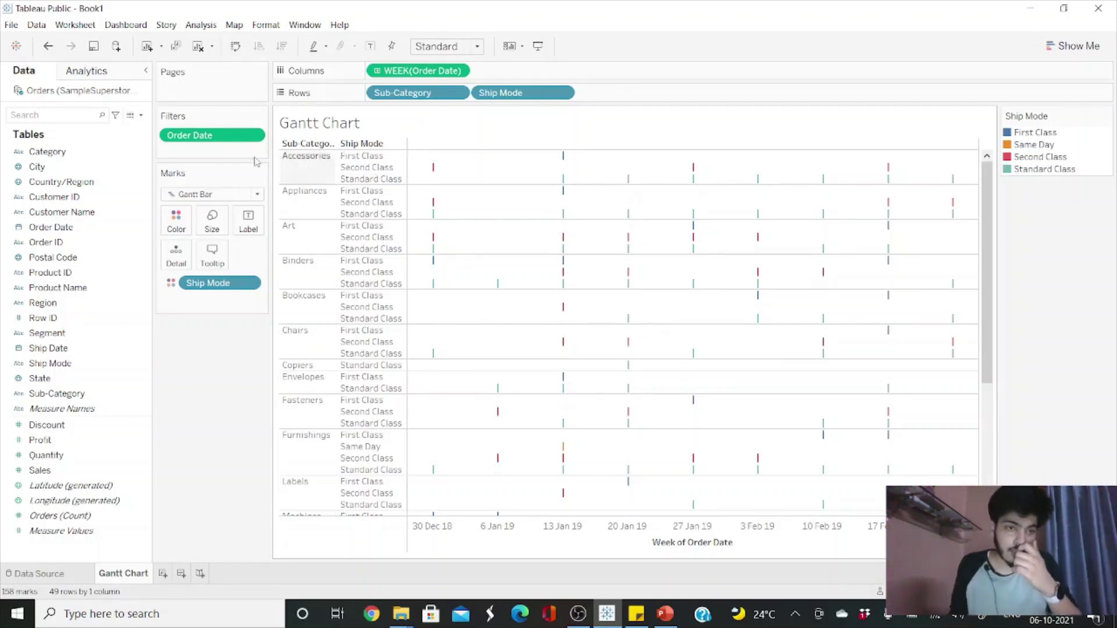
left_click(142, 119)
key("Escape")
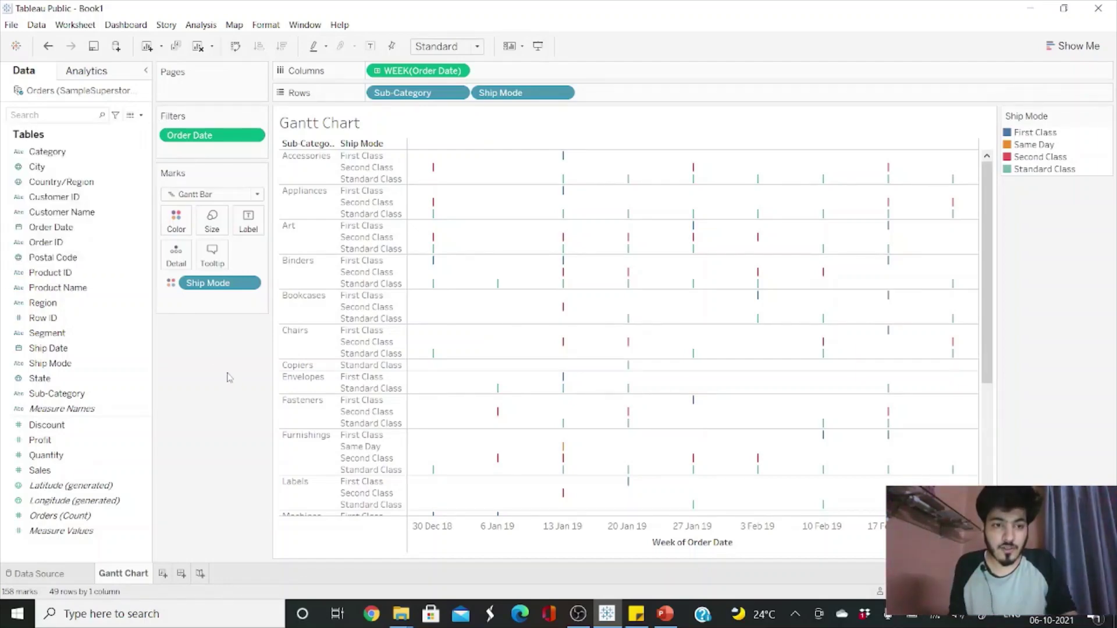
left_click(140, 247)
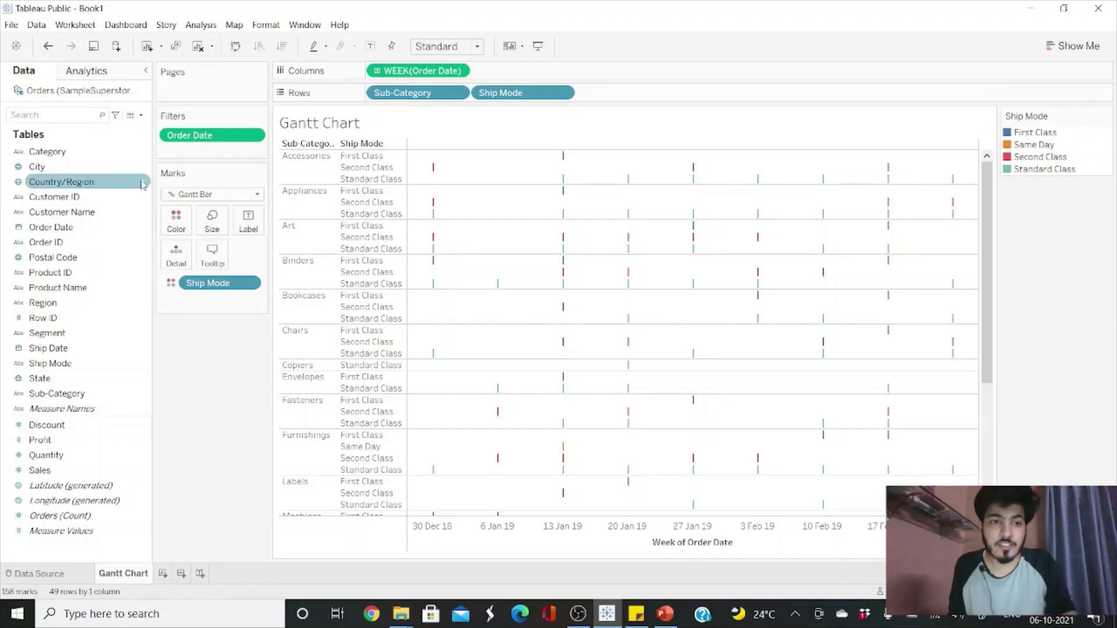
- Create a calculated field named No of Days to be shipped
left_click(142, 116)
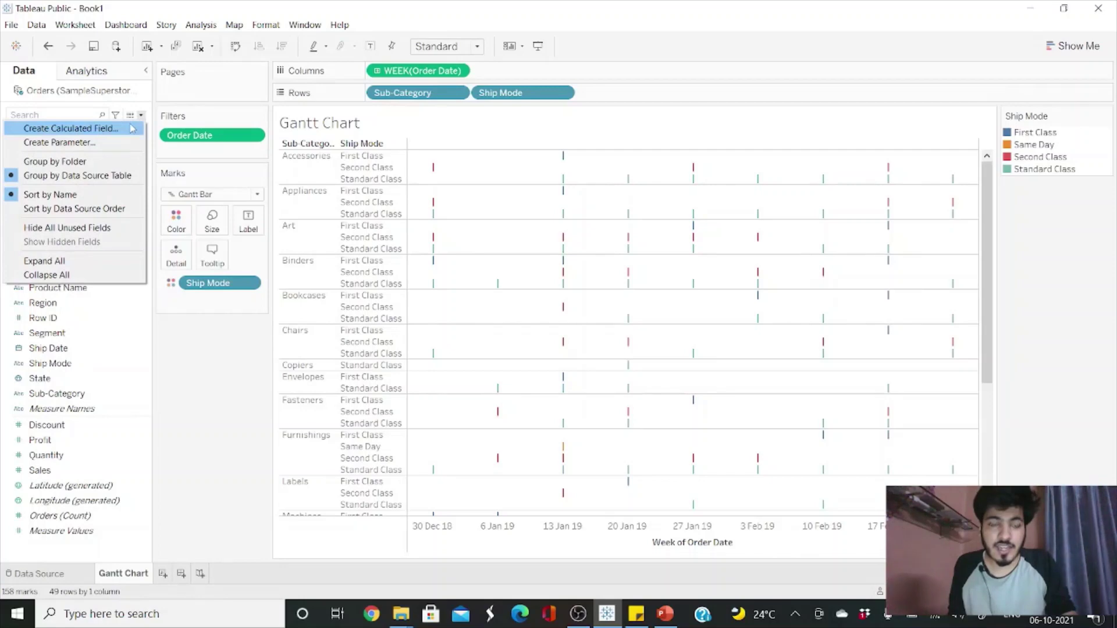
left_click(133, 128)
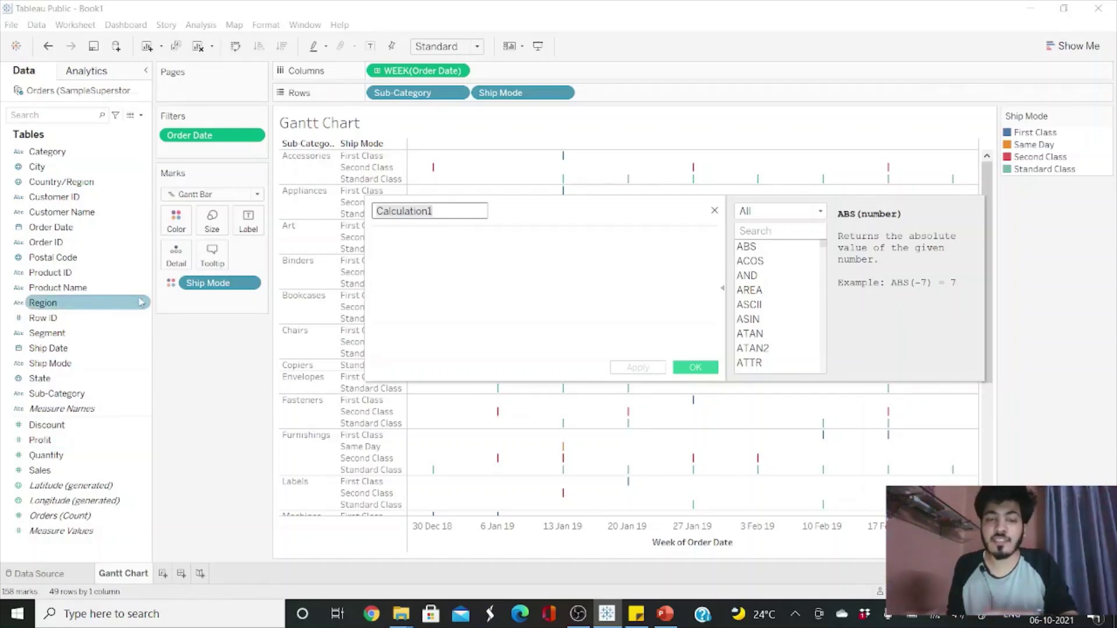
left_click(447, 212)
key("BackSpace")
key("BackSpace")
key("BackSpace")
key("BackSpace")
key("BackSpace")
key("BackSpace")
key("BackSpace")
key("BackSpace")
key("BackSpace")
key("BackSpace")
key("BackSpace")
key("BackSpace")
type("N")
key("BackSpace")
type("No of Days ")
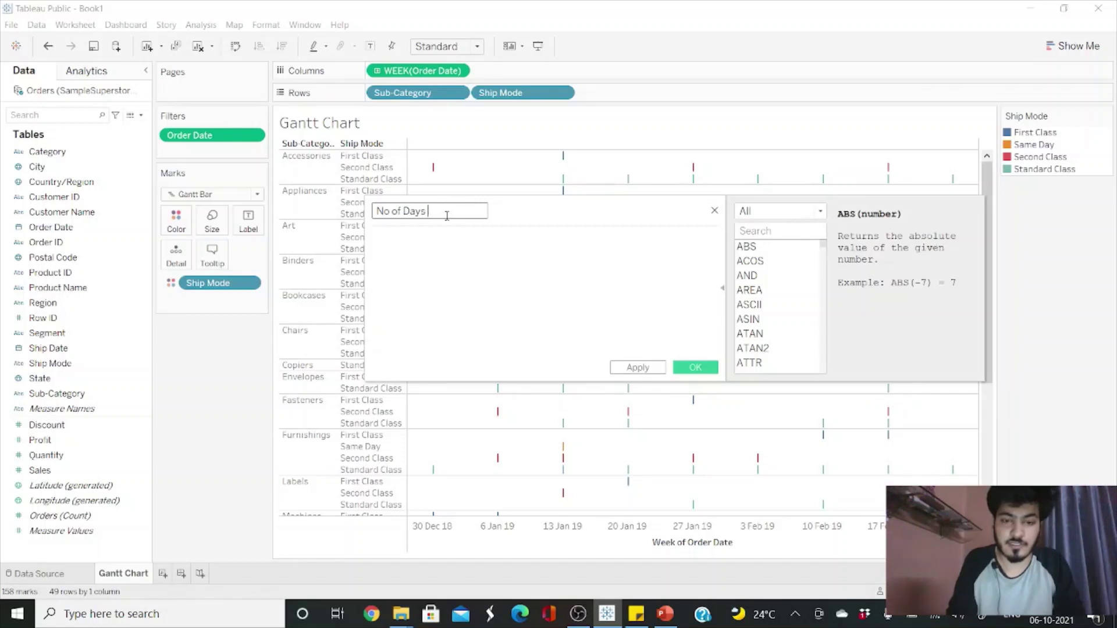
type("to be shipped")
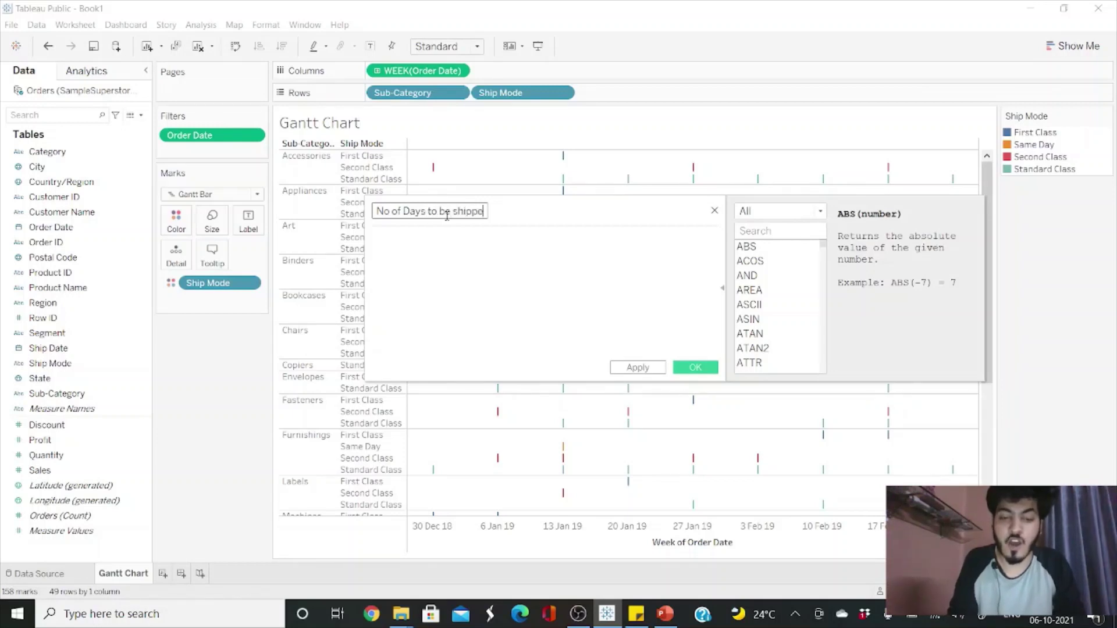
- Start the calculated field's formula with the DATEDIFF function and 'day' as its date part
left_click(450, 245)
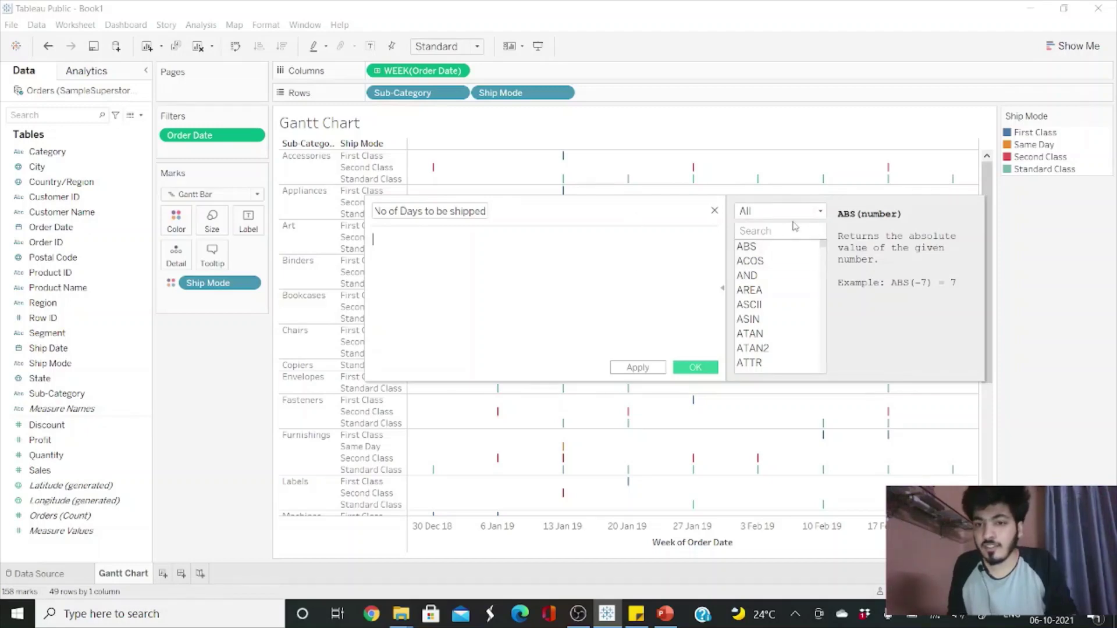
type("D")
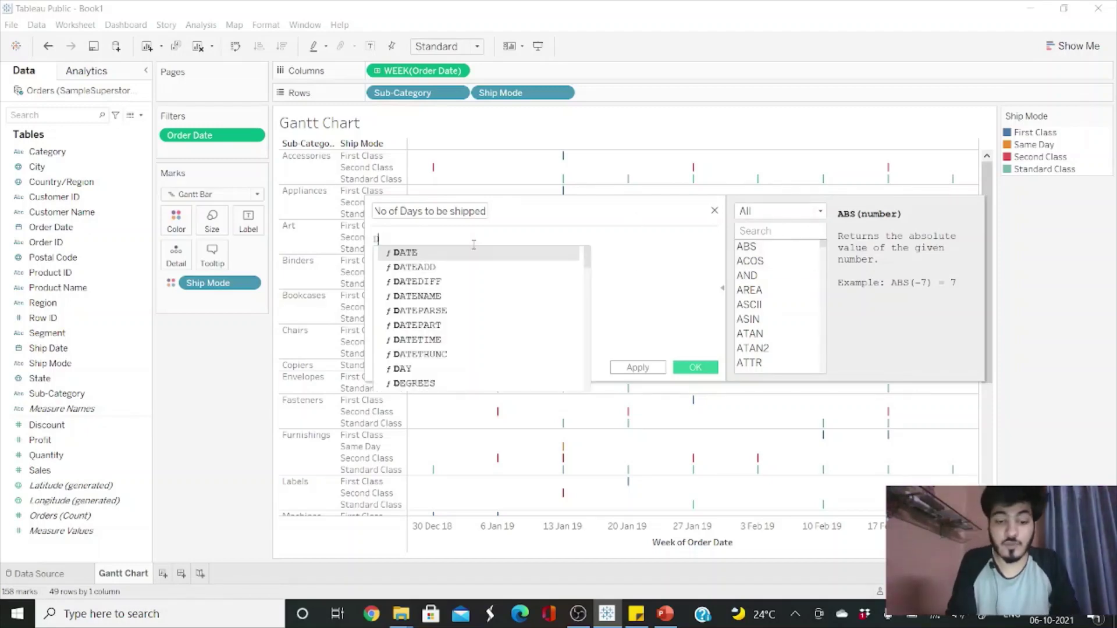
type("ATEDIFF")
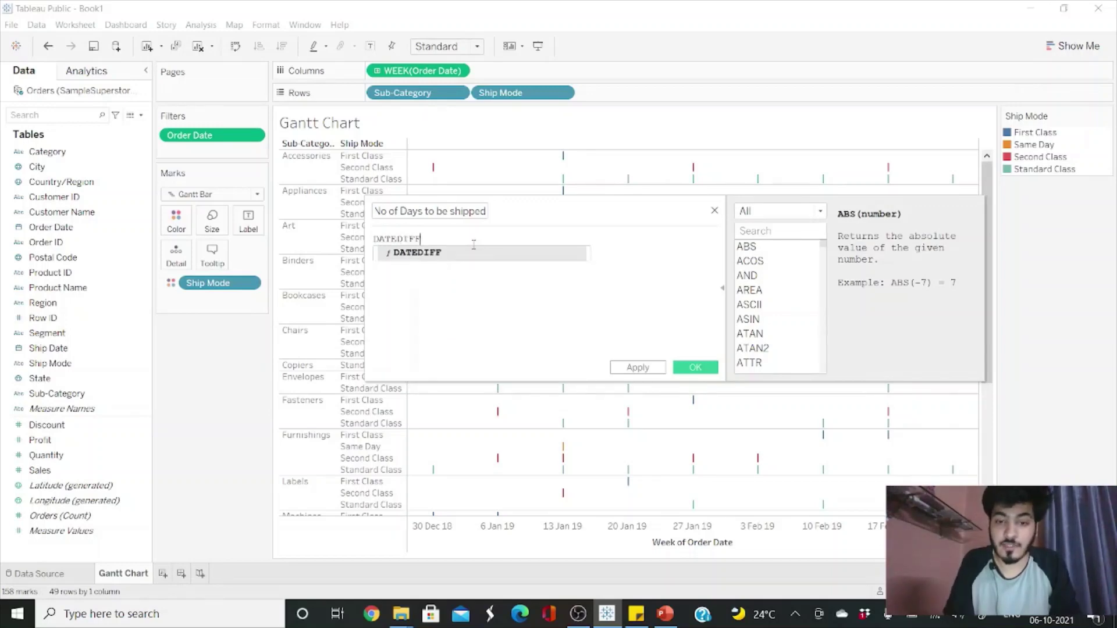
type("(")
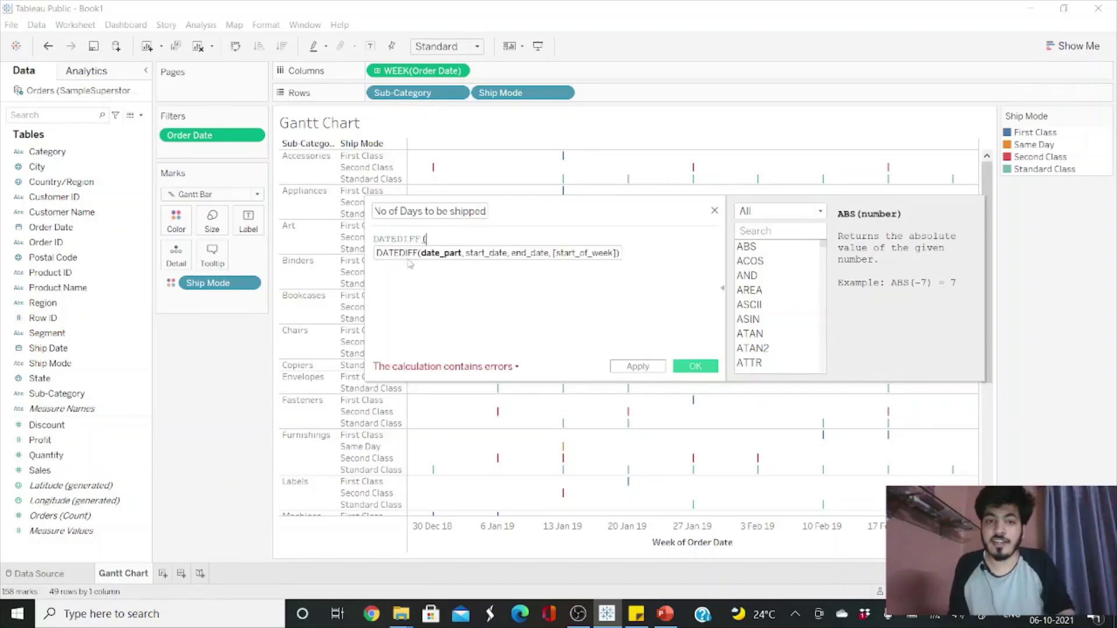
type("'D")
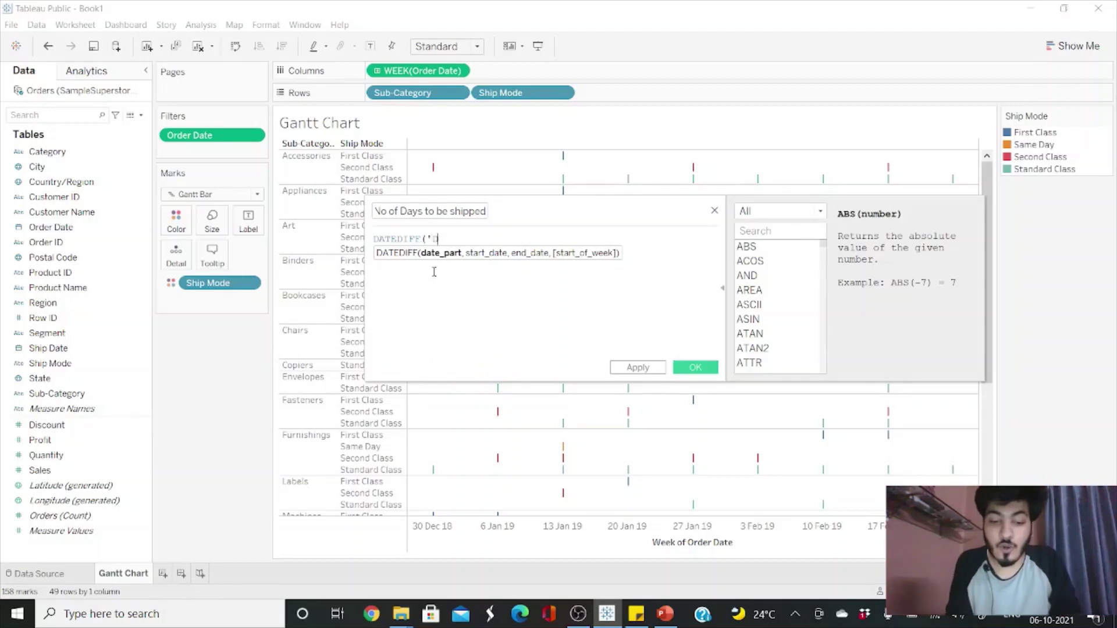
key("BackSpace")
key("BackSpace")
key("BackSpace")
type("day'")
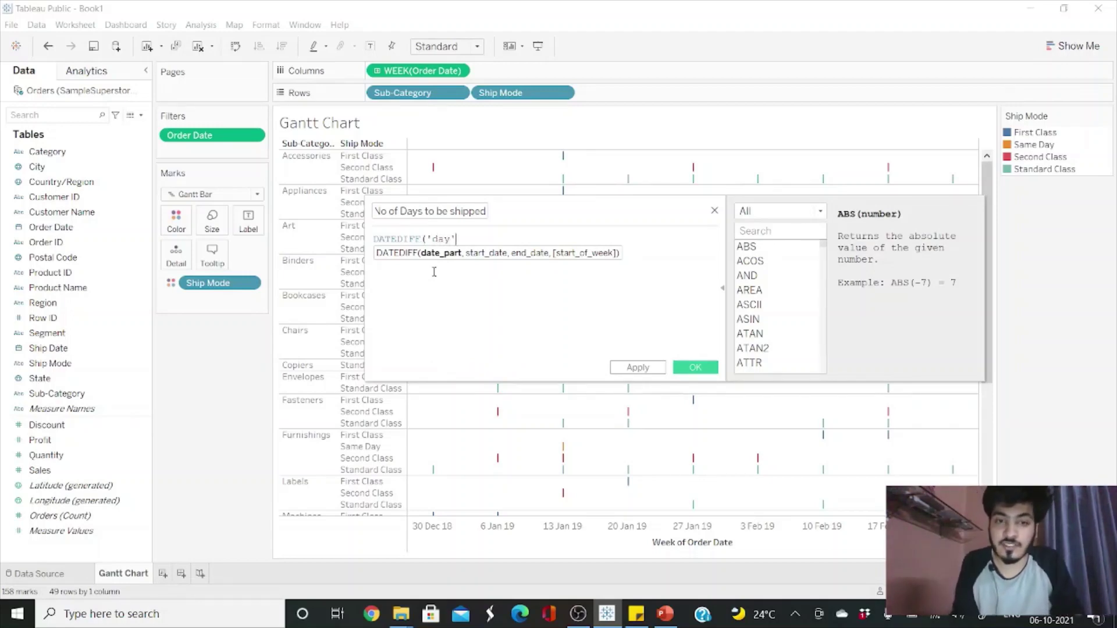
type(",")
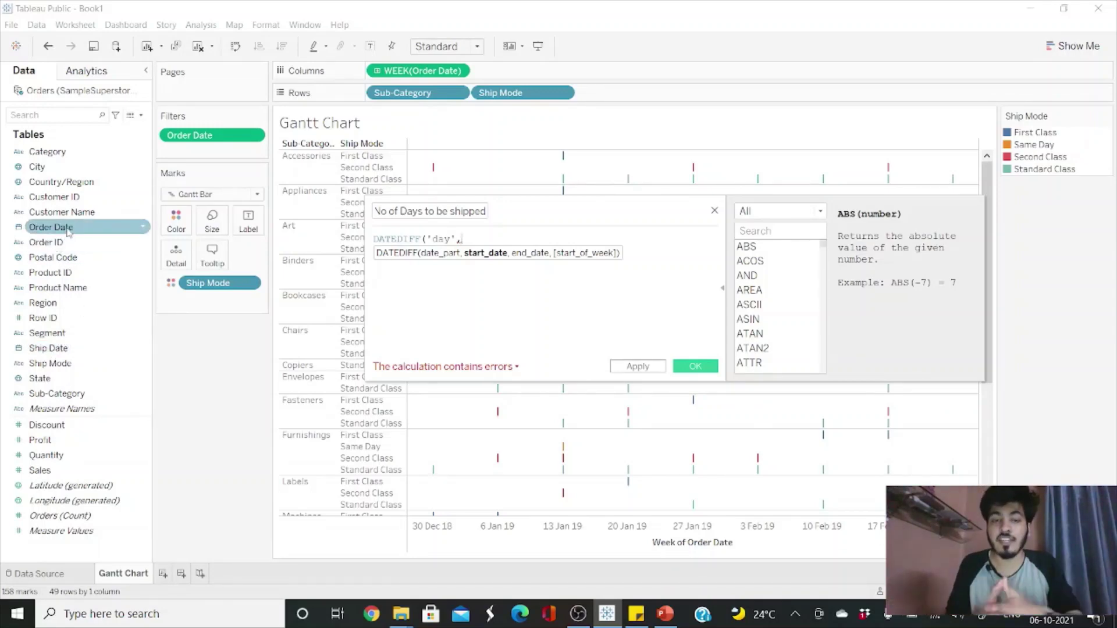
- Complete the DATEDIFF formula with [Order Date] as the start date and [Ship Date] as the end date, and save the field
type("ordere")
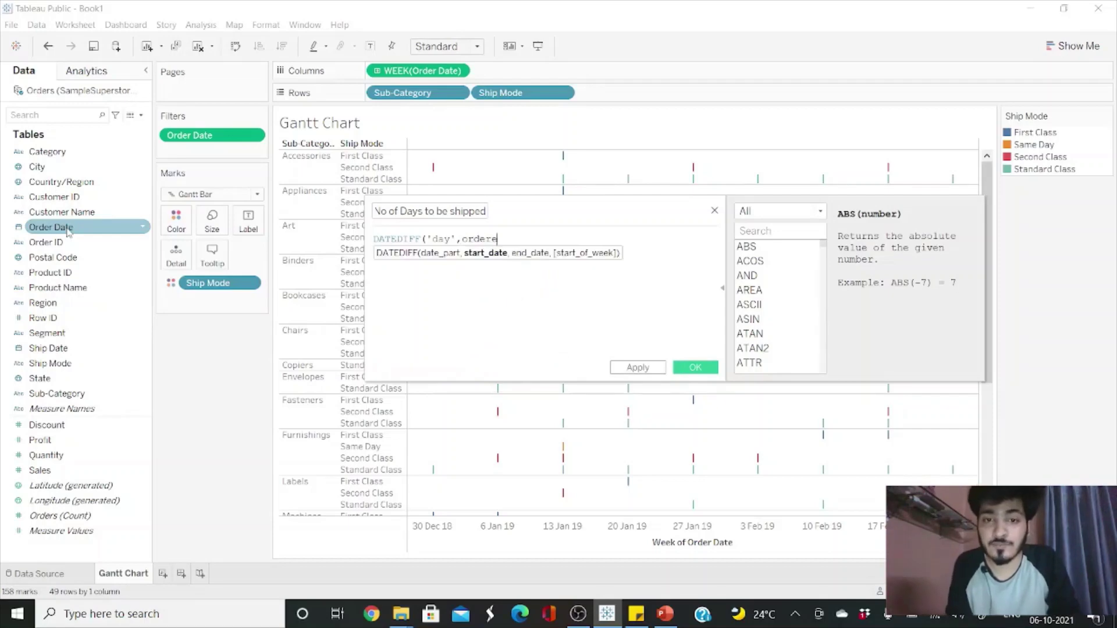
key("Return")
type(",ship")
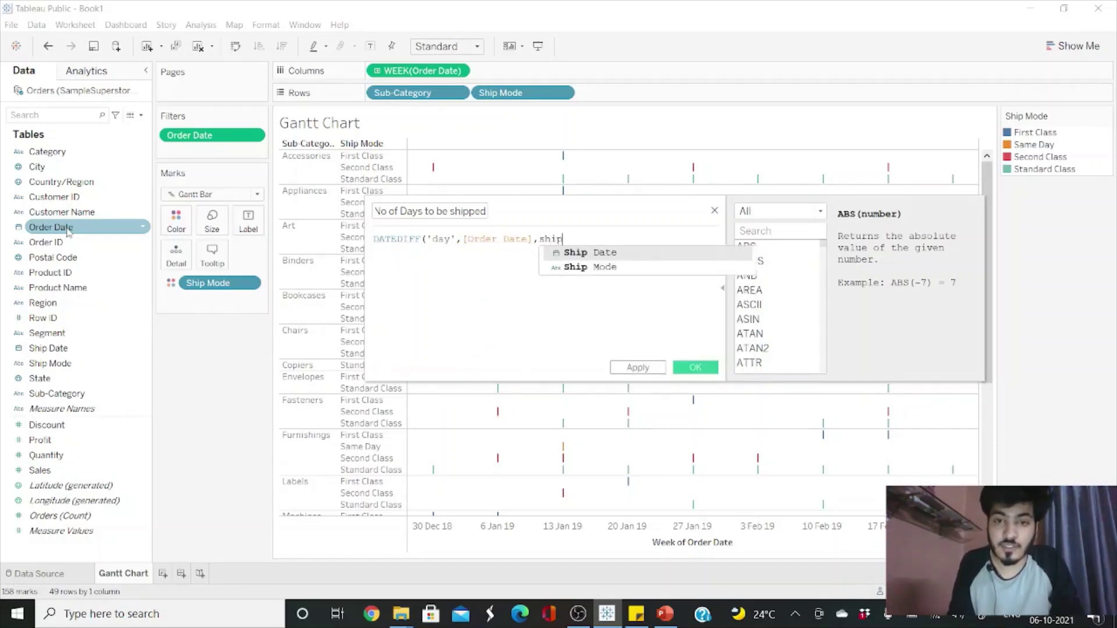
key("Return")
type(")")
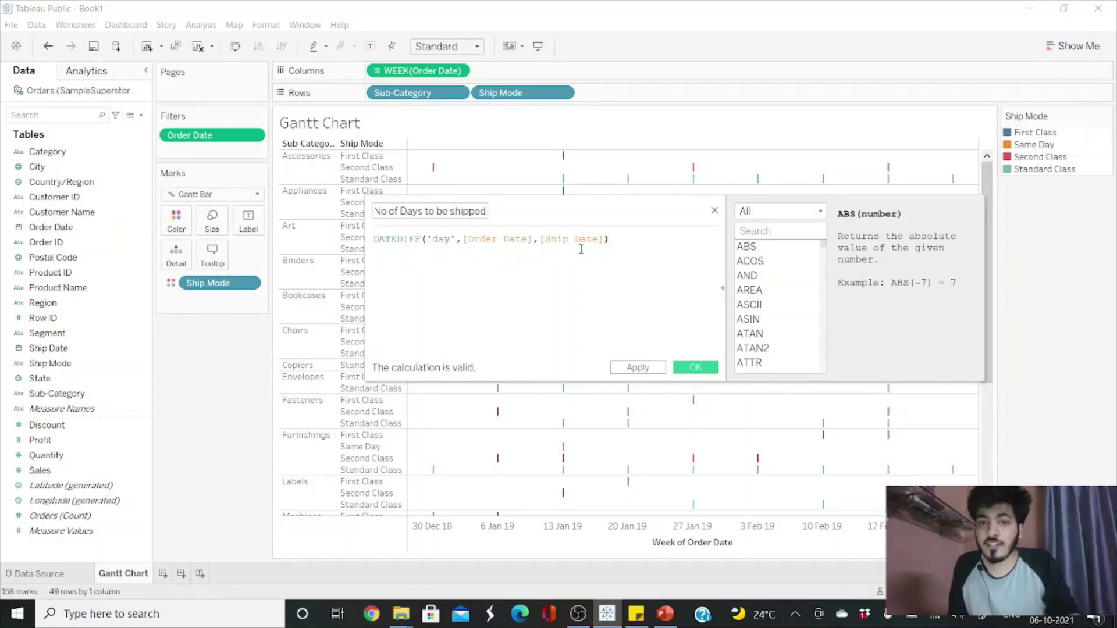
left_click(532, 254)
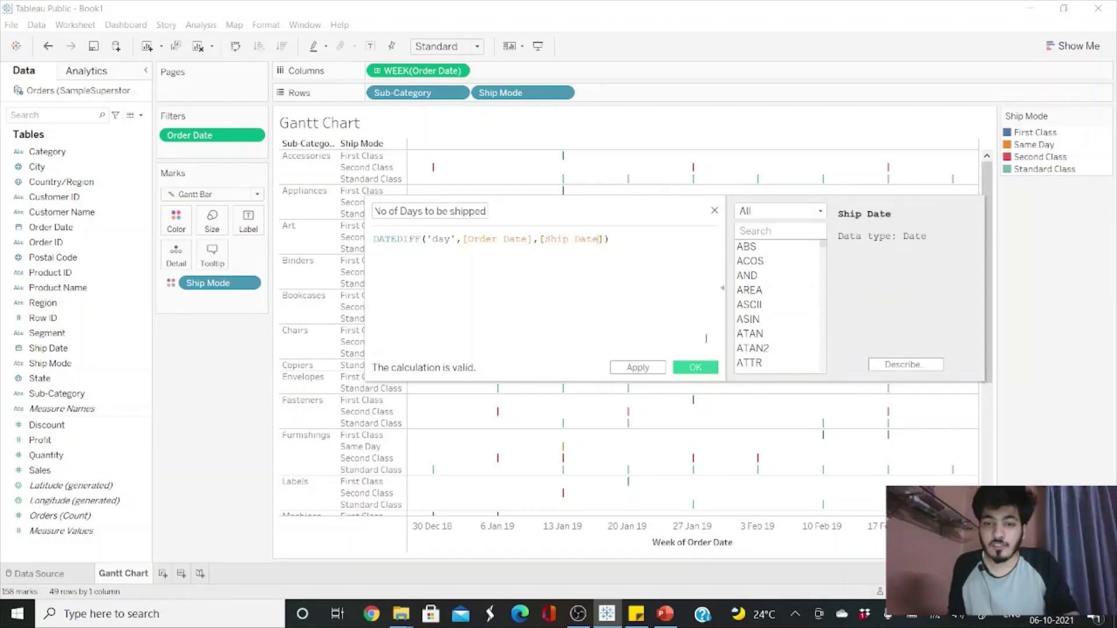
left_click(696, 367)
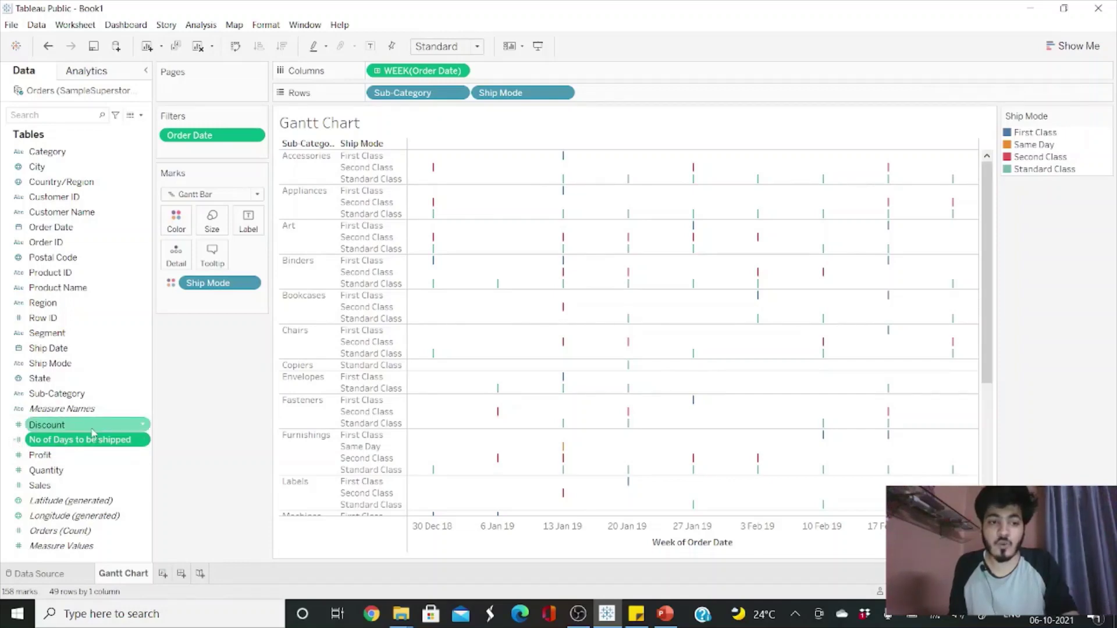
- Size the Gantt bars by No of Days to be shipped and inspect the details of the First Class Accessories bar
left_click_drag(80, 440, 213, 227)
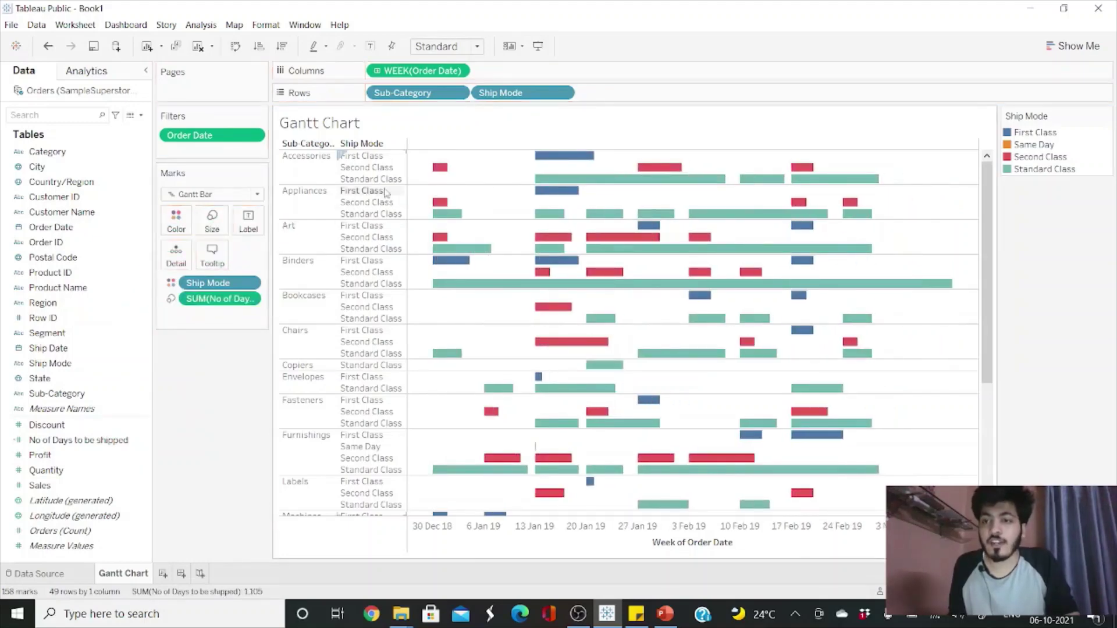
mouse_move(723, 321)
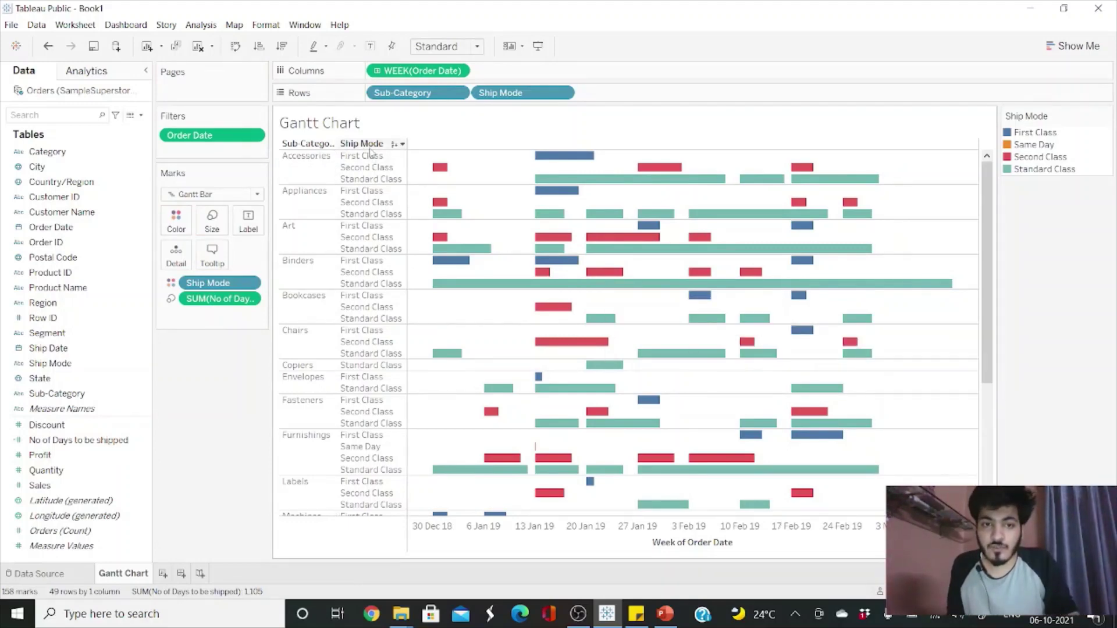
mouse_move(561, 157)
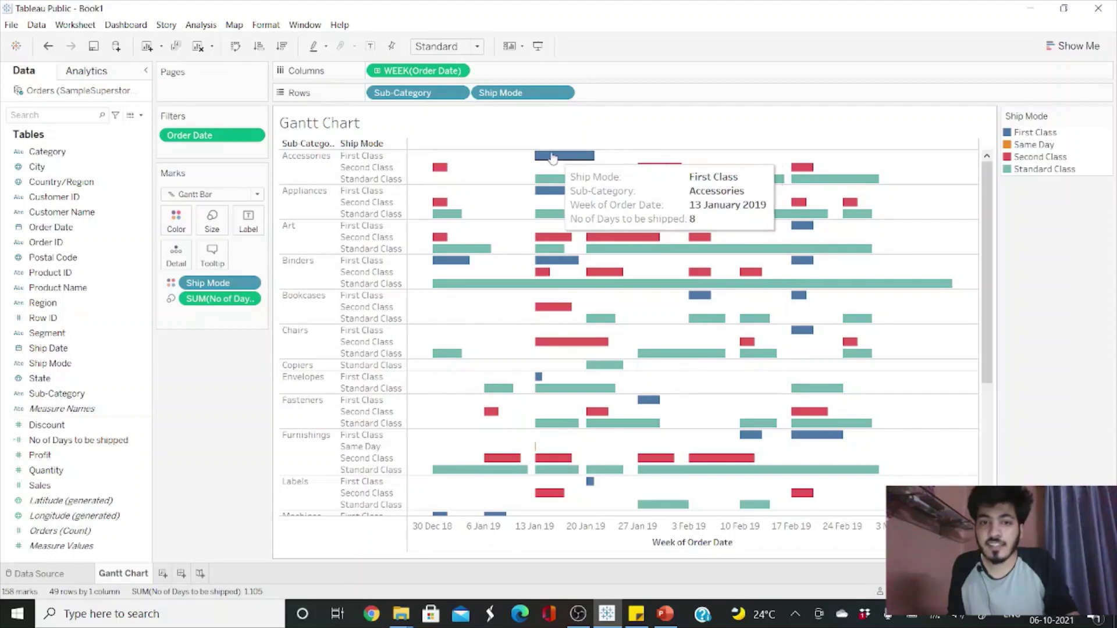
mouse_move(436, 173)
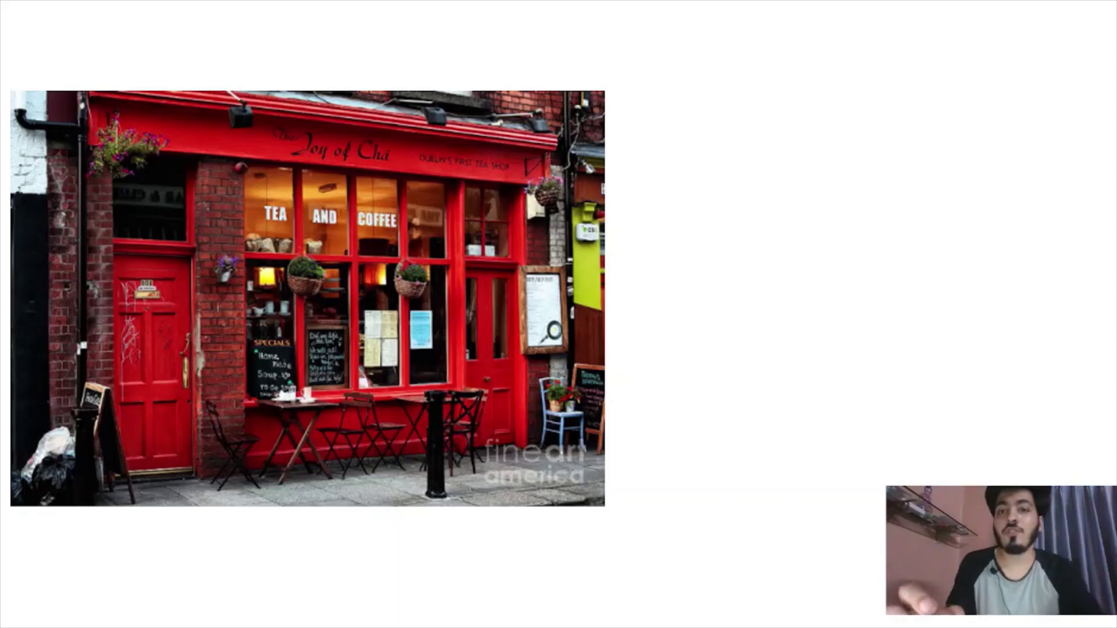
- On the PowerPoint coffee shop slide, sketch a red graph with axes labelled Sales and t and a rising zigzag line
mouse_move(689, 35)
left_mouse_down()
mouse_move(674, 153)
mouse_move(694, 215)
mouse_move(1038, 238)
left_mouse_up()
left_click_drag(661, 45, 692, 33)
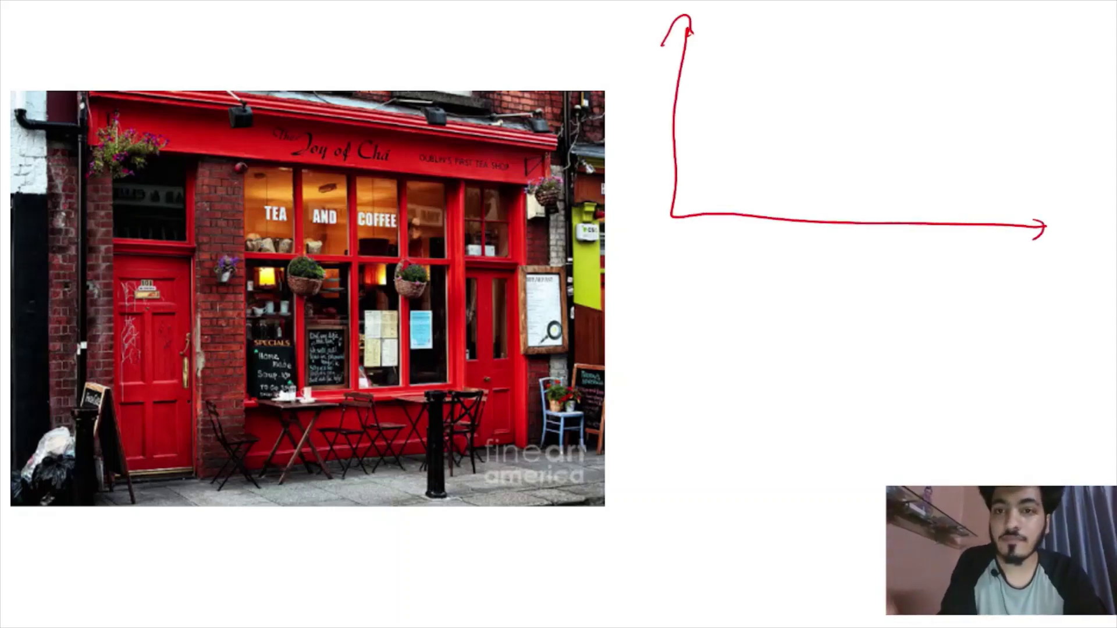
mouse_move(948, 240)
left_mouse_down()
mouse_move(952, 278)
mouse_move(952, 263)
left_mouse_up()
mouse_move(987, 266)
left_mouse_down()
mouse_move(1017, 252)
mouse_move(1016, 272)
left_mouse_up()
left_click_drag(621, 98, 617, 126)
mouse_move(638, 110)
left_mouse_down()
mouse_move(635, 120)
mouse_move(672, 116)
left_mouse_up()
mouse_move(634, 82)
left_mouse_down()
mouse_move(634, 54)
mouse_move(655, 55)
left_mouse_up()
mouse_move(727, 160)
left_mouse_down()
mouse_move(836, 88)
mouse_move(1010, 41)
left_mouse_up()
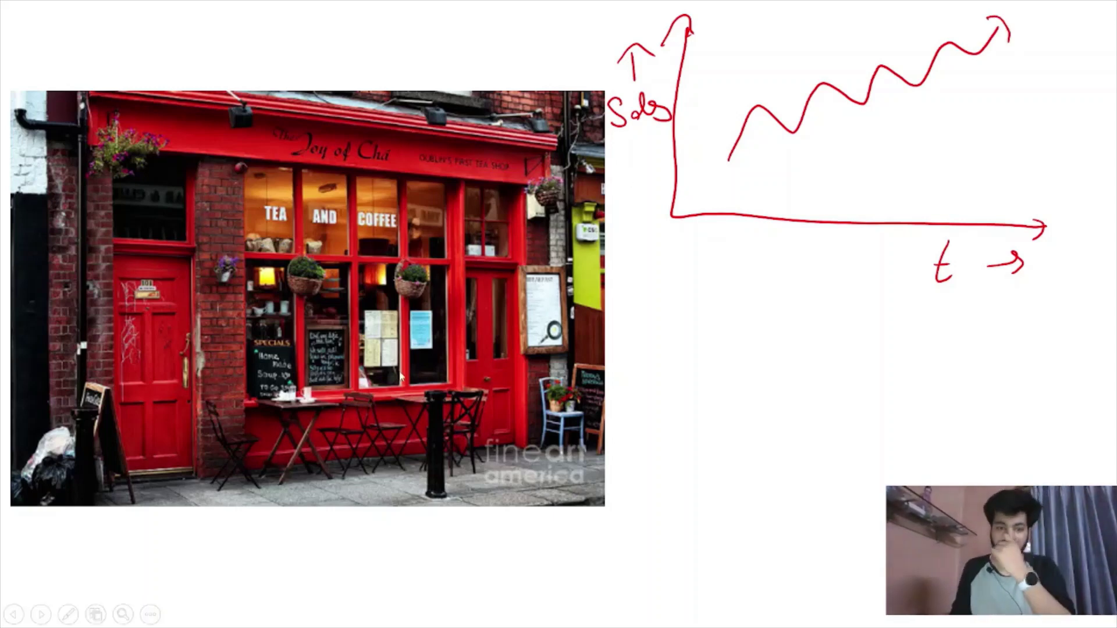
- Change the ink to black and draw a horizontal line across the sales graph, labelled Target and KPI
left_click(68, 614)
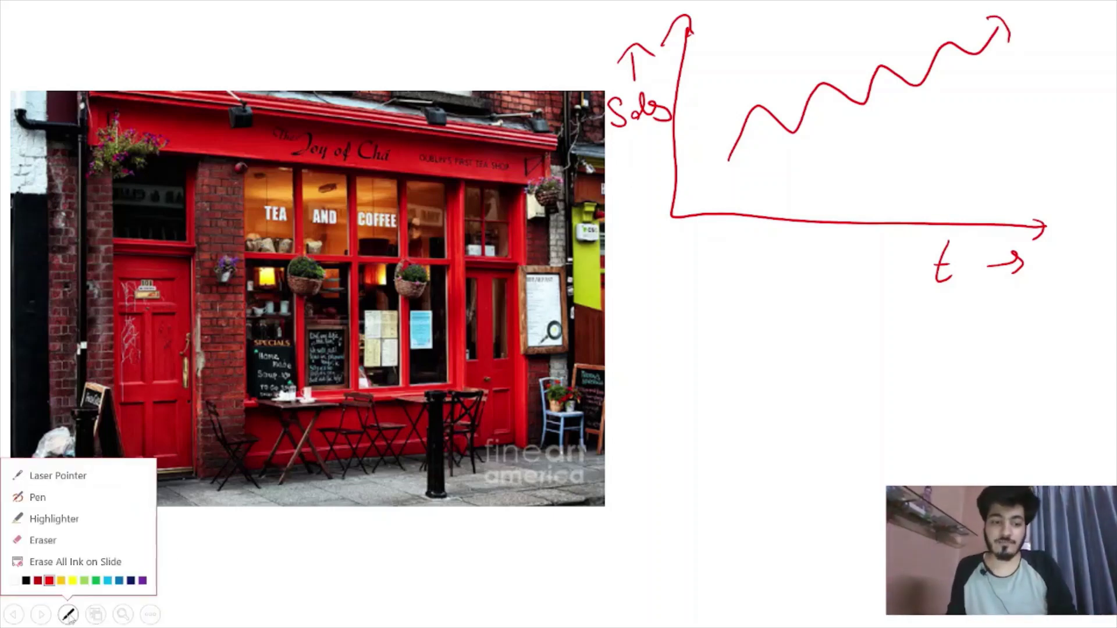
left_click(26, 580)
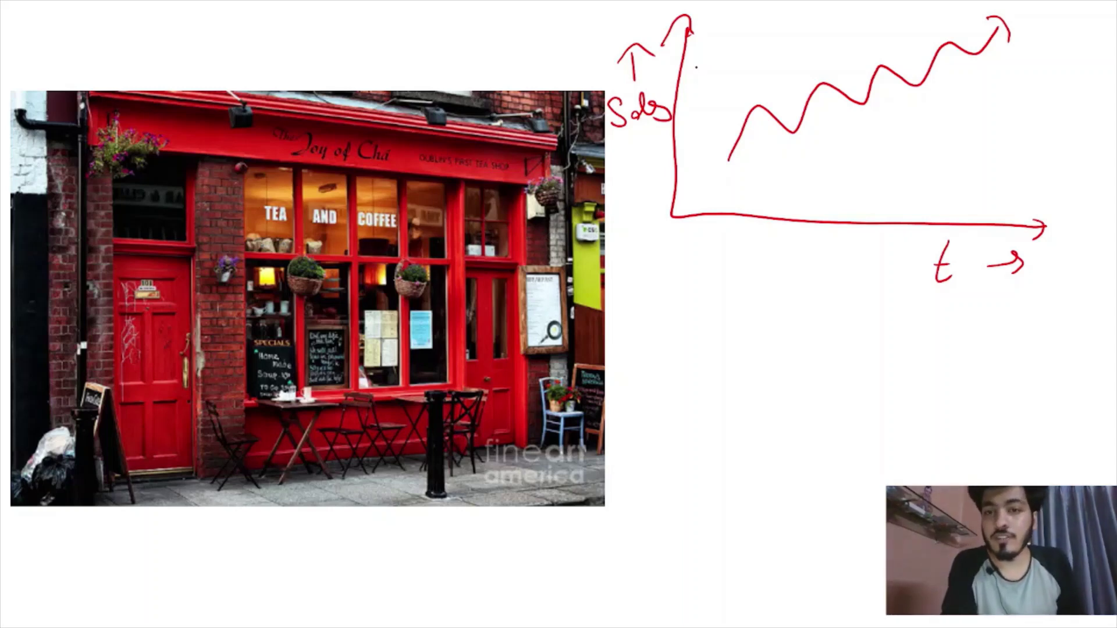
mouse_move(678, 84)
left_mouse_down()
mouse_move(984, 74)
mouse_move(1009, 113)
left_mouse_up()
mouse_move(1022, 91)
left_mouse_down()
mouse_move(1012, 102)
mouse_move(1034, 110)
left_mouse_up()
mouse_move(1034, 88)
left_mouse_down()
mouse_move(1059, 108)
mouse_move(1066, 92)
left_mouse_up()
left_click_drag(1051, 109, 1072, 108)
left_click(1048, 107)
left_click_drag(1016, 75, 1062, 74)
mouse_move(1041, 36)
left_mouse_down()
mouse_move(1040, 59)
mouse_move(1050, 35)
mouse_move(1058, 57)
mouse_move(1076, 43)
mouse_move(1080, 61)
left_mouse_up()
left_click_drag(1085, 49, 1104, 25)
left_click_drag(1094, 36, 1109, 34)
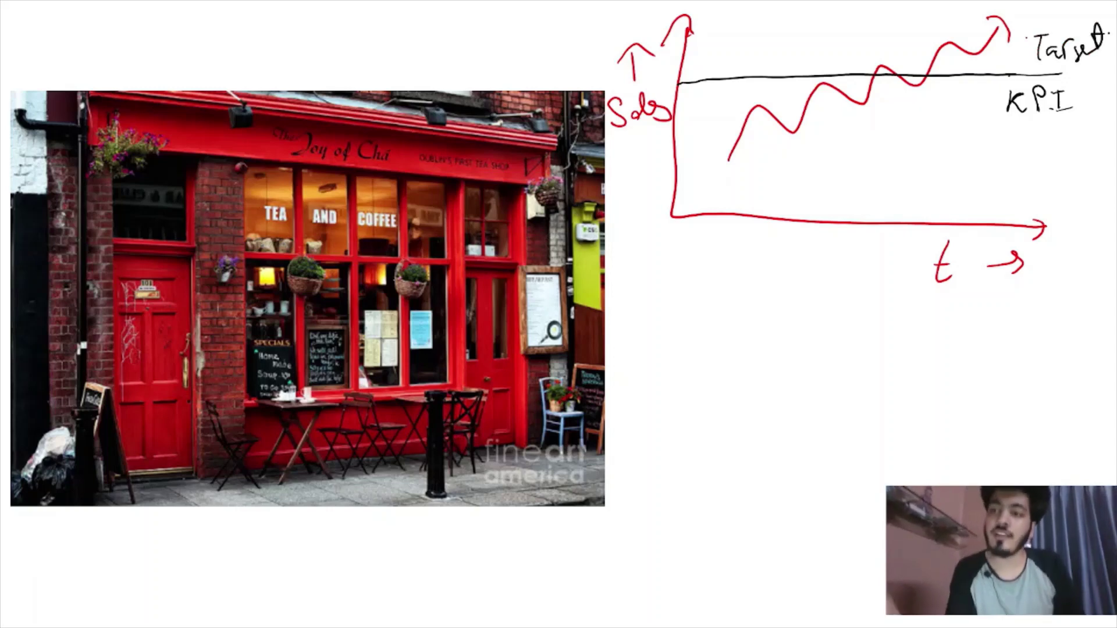
left_click(1109, 35)
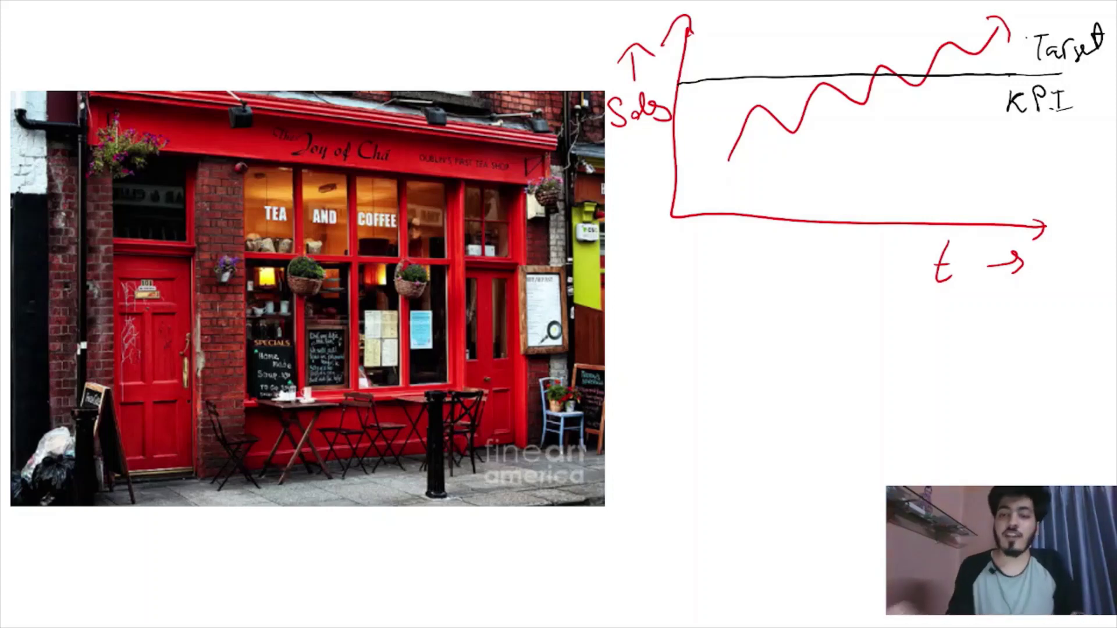
- Draw a downward arrow below the sales graph and sketch a bar chart with three bars of increasing height beneath it
left_click_drag(776, 235, 778, 280)
left_click_drag(769, 265, 800, 261)
mouse_move(644, 304)
left_mouse_down()
mouse_move(639, 450)
mouse_move(676, 470)
mouse_move(948, 463)
left_mouse_up()
mouse_move(688, 429)
left_mouse_down()
mouse_move(690, 466)
mouse_move(711, 424)
mouse_move(715, 469)
left_mouse_up()
left_click_drag(744, 367, 747, 466)
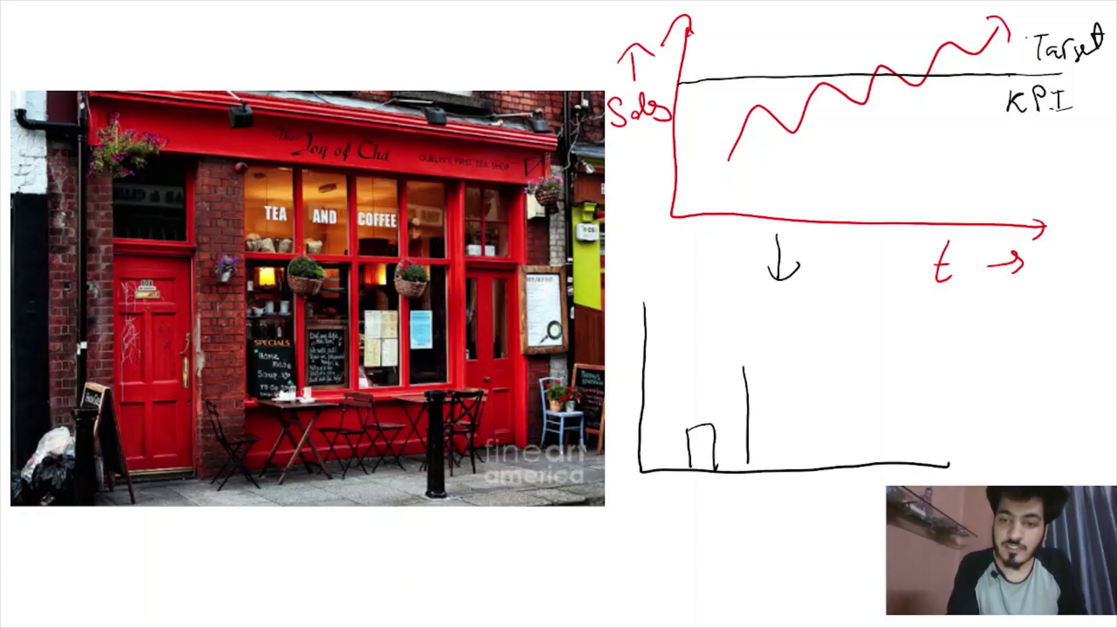
left_click_drag(744, 365, 785, 467)
left_click_drag(815, 324, 820, 468)
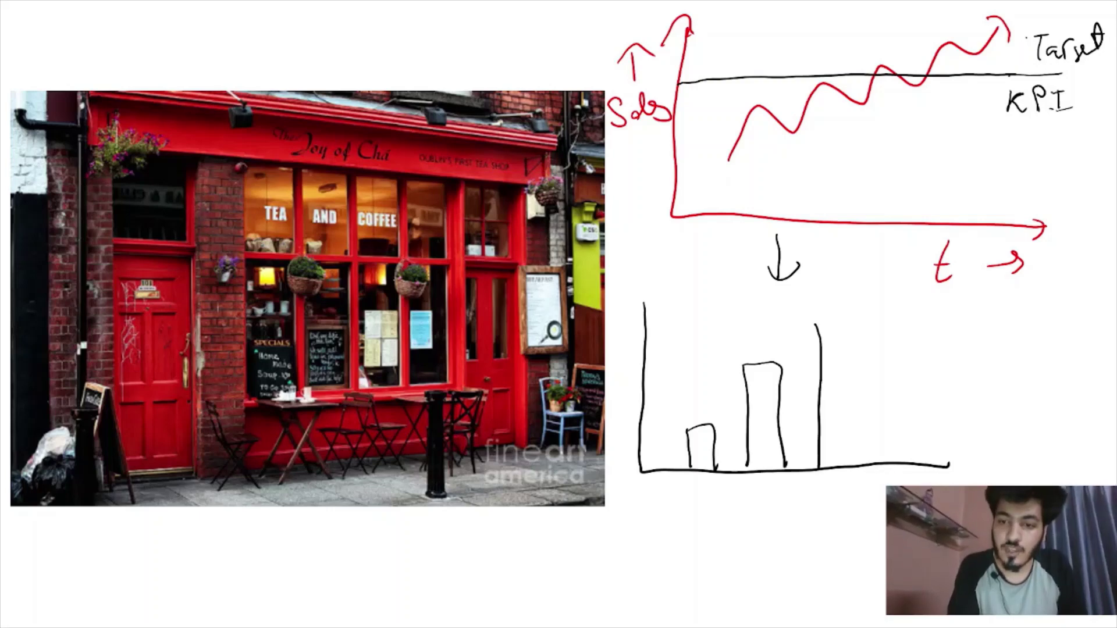
mouse_move(817, 324)
left_mouse_down()
mouse_move(851, 360)
mouse_move(853, 470)
left_mouse_up()
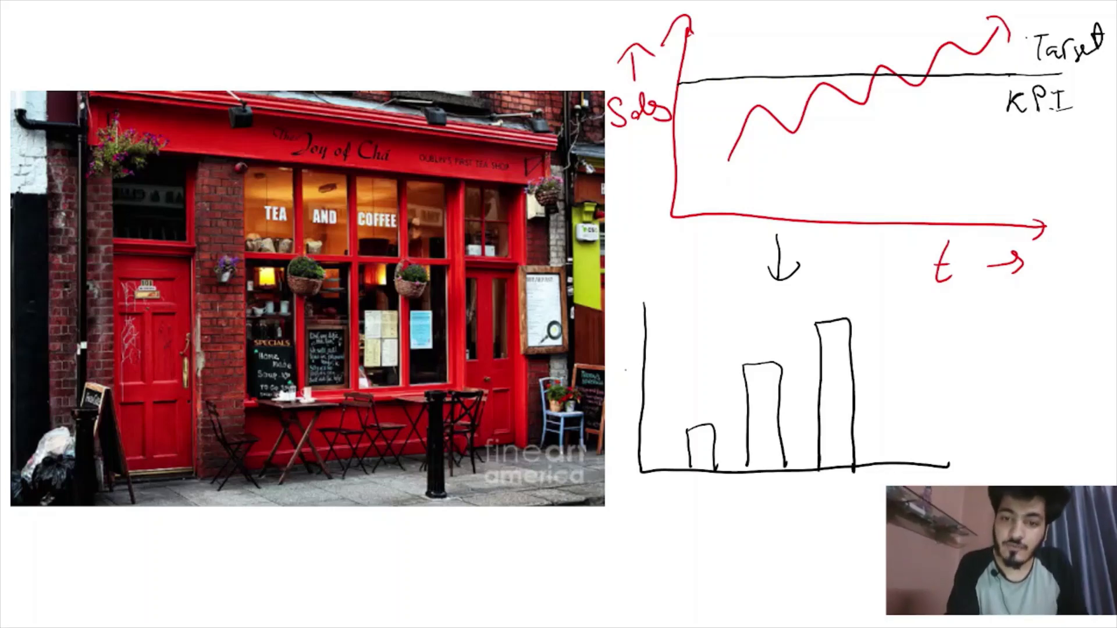
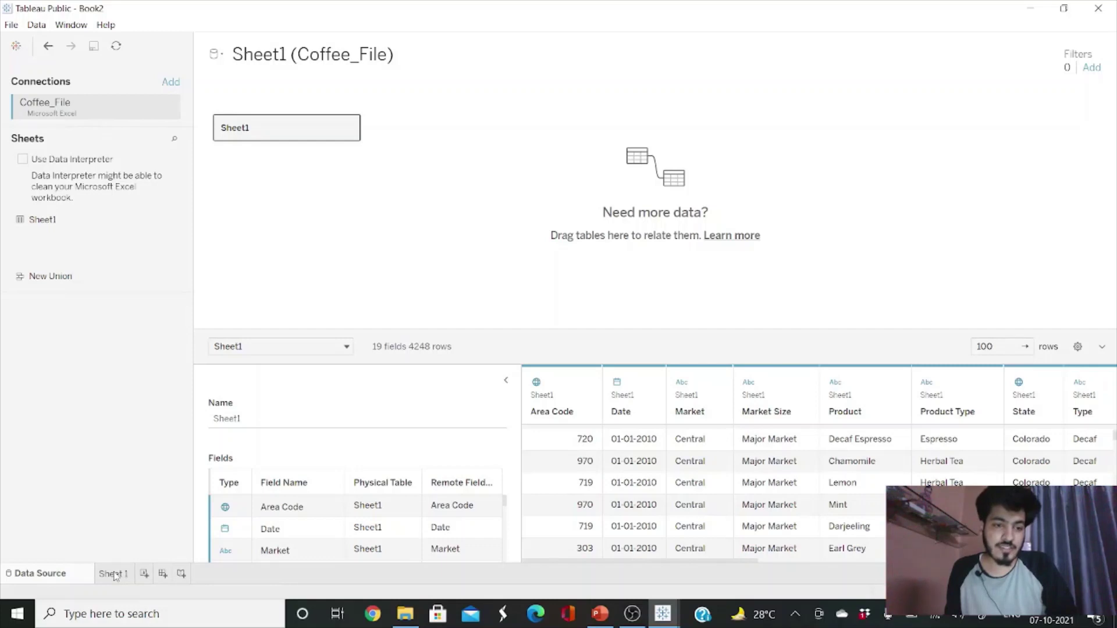
- Open the first worksheet and rename it Bullet Chart
left_click(114, 575)
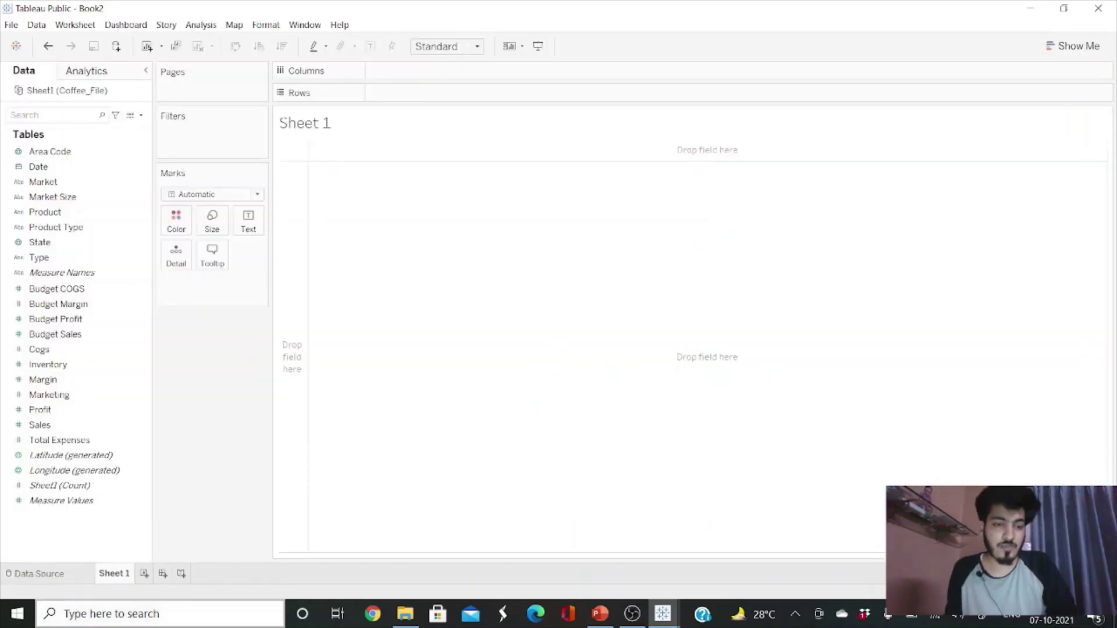
double_click(107, 584)
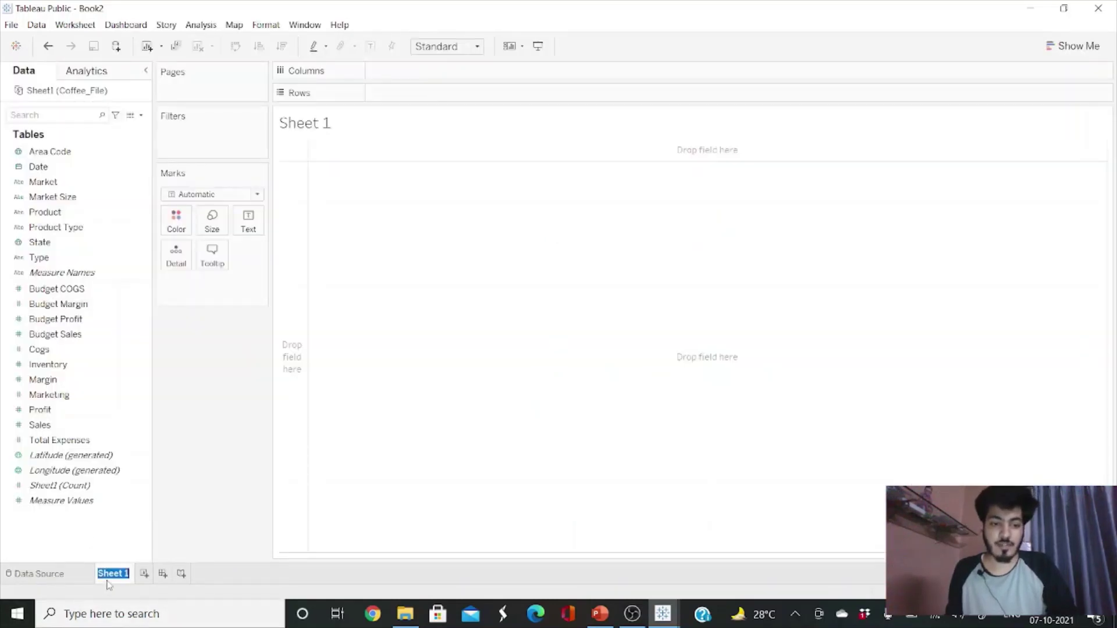
type("Bu")
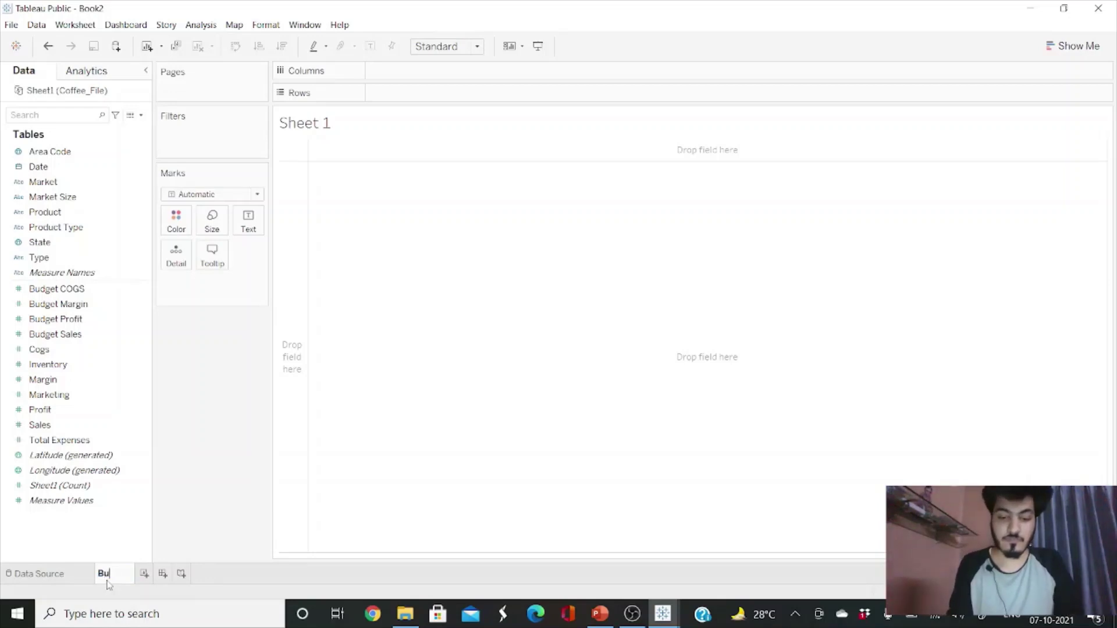
type("llet Chart")
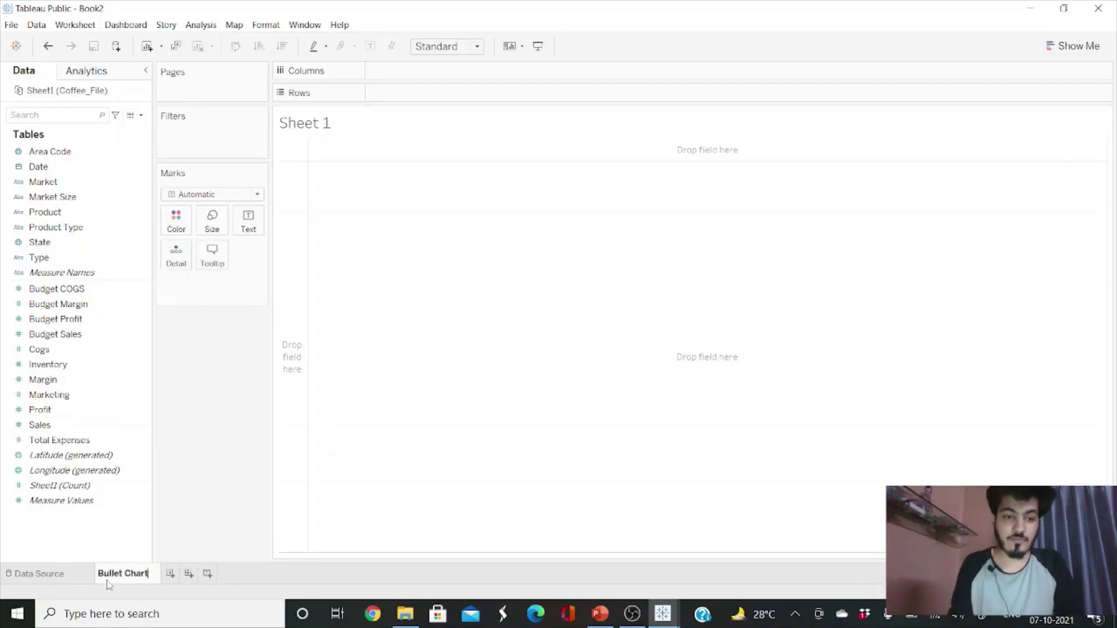
key("Return")
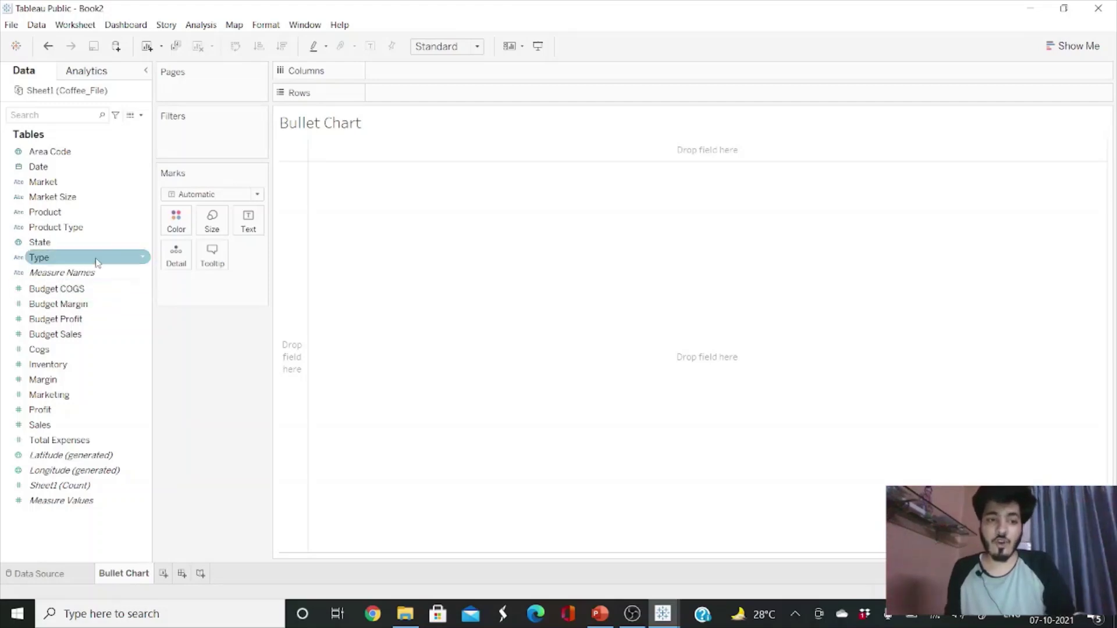
- Create a bullet graph from the State, Budget Sales and Sales fields
left_click(79, 243)
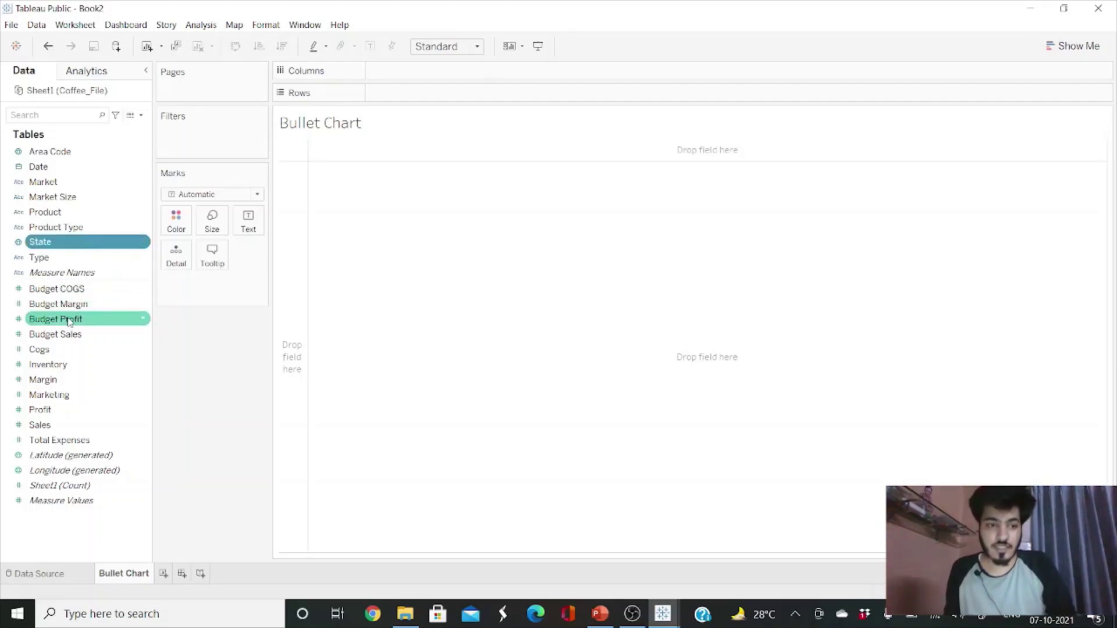
left_click(76, 339, "ctrl")
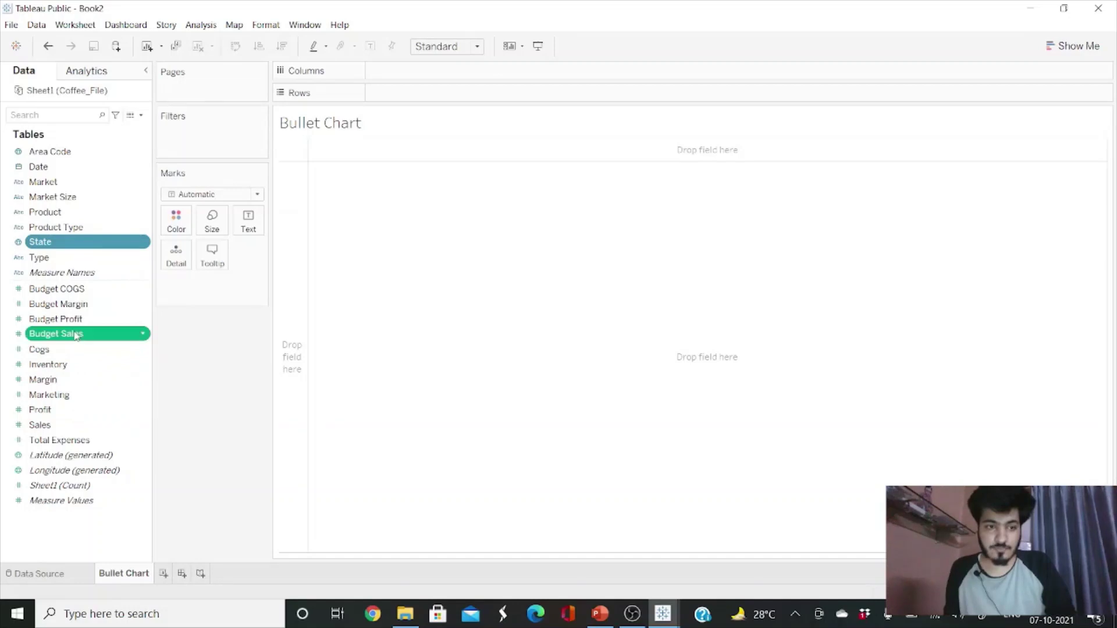
left_click(62, 428, "ctrl")
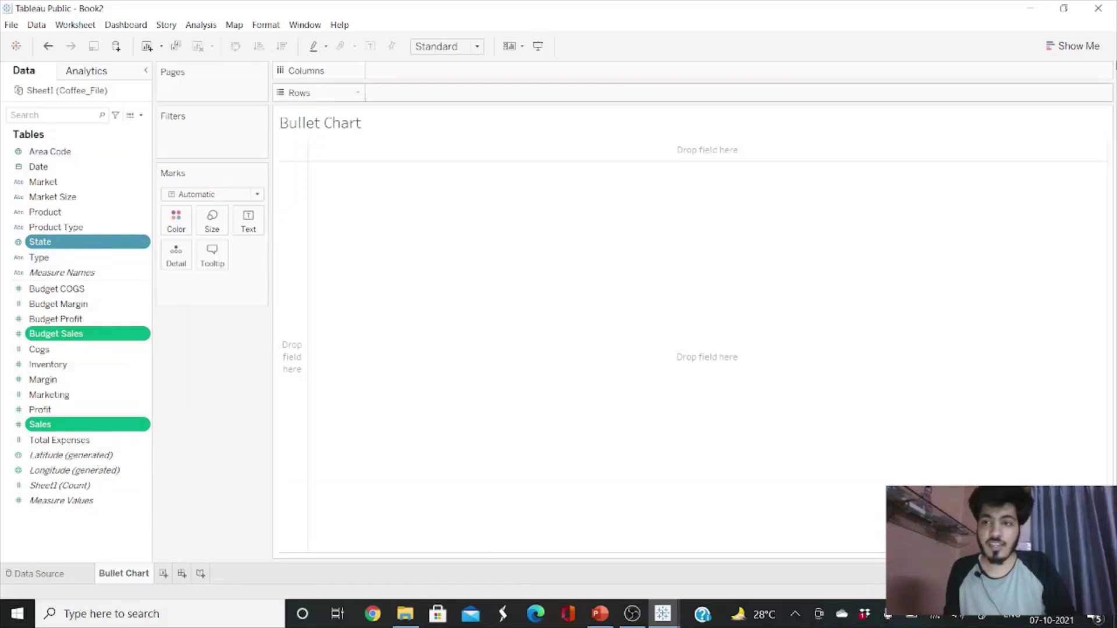
left_click(1069, 47)
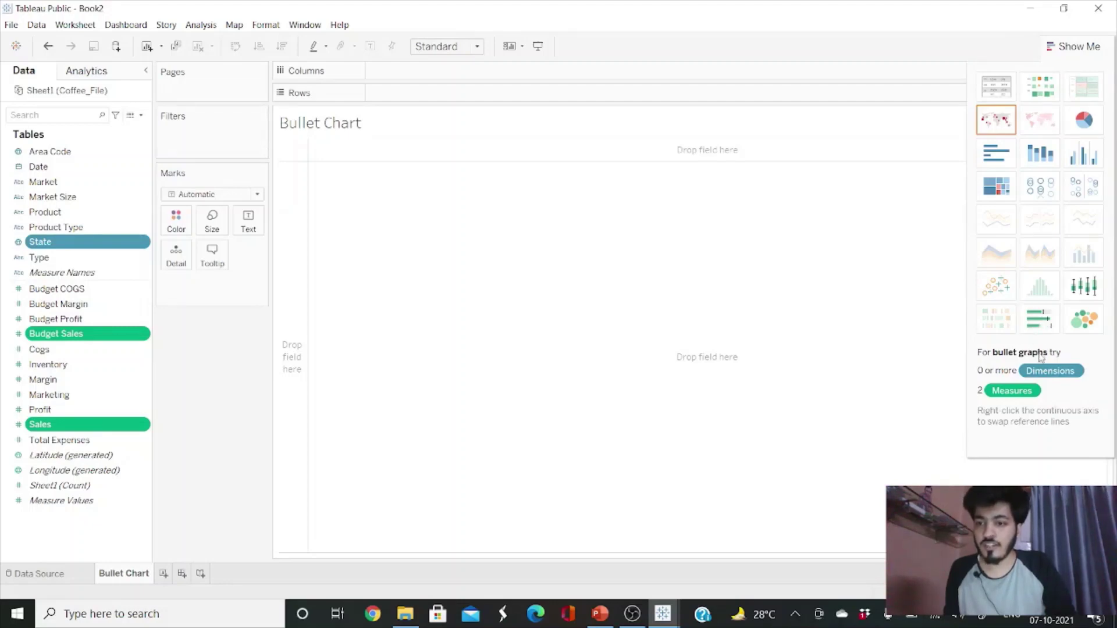
left_click(1040, 326)
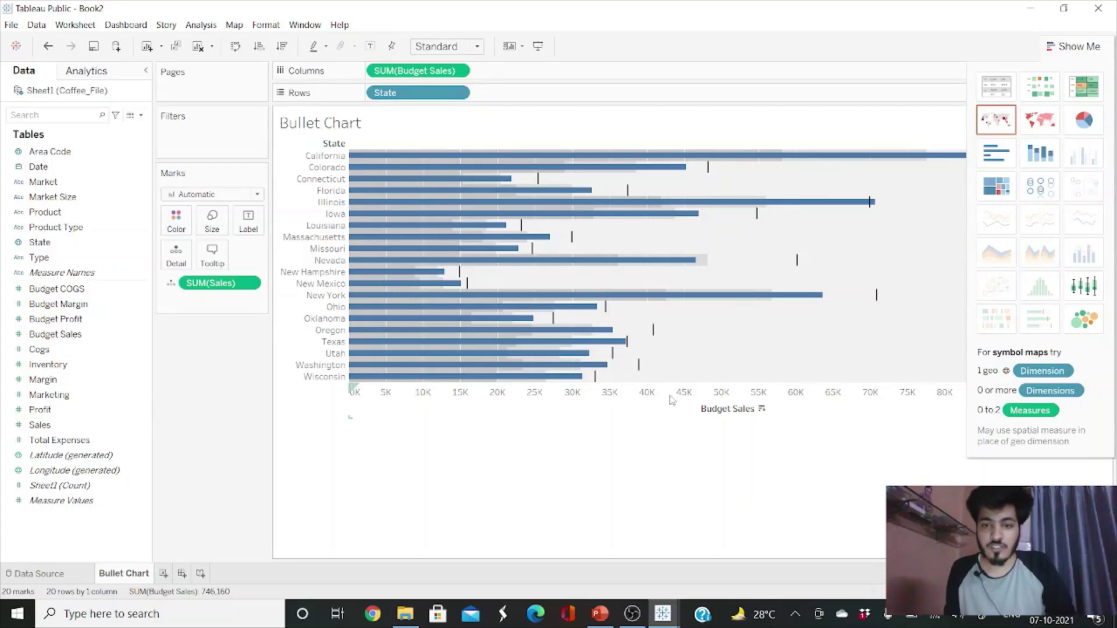
- Swap the bullet graph's reference line fields and inspect the details of the New York bar
right_click(707, 399)
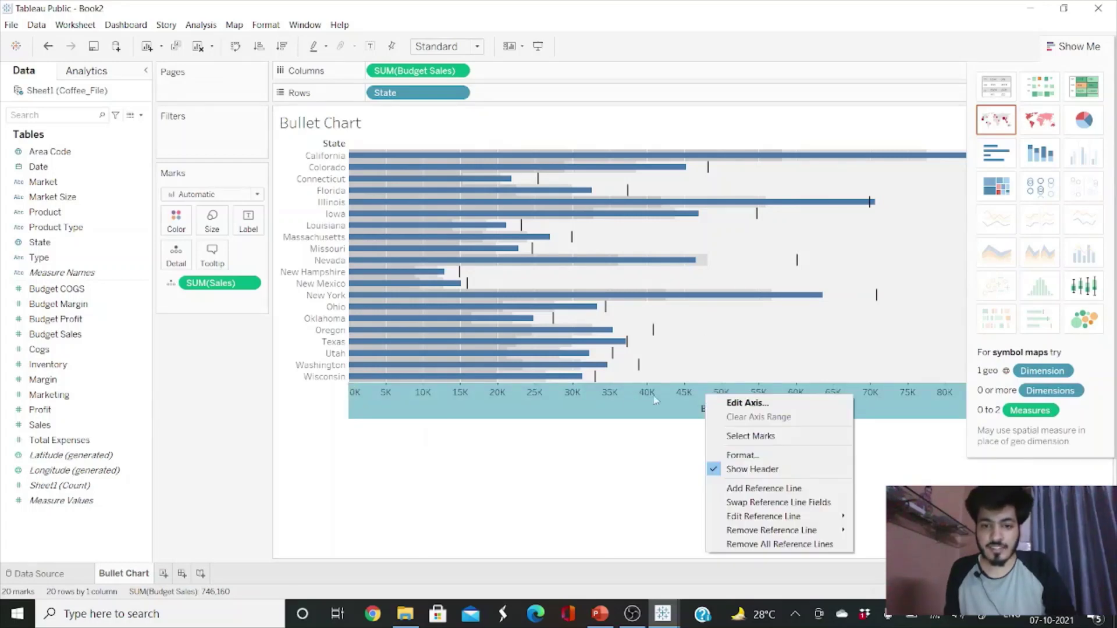
left_click(782, 502)
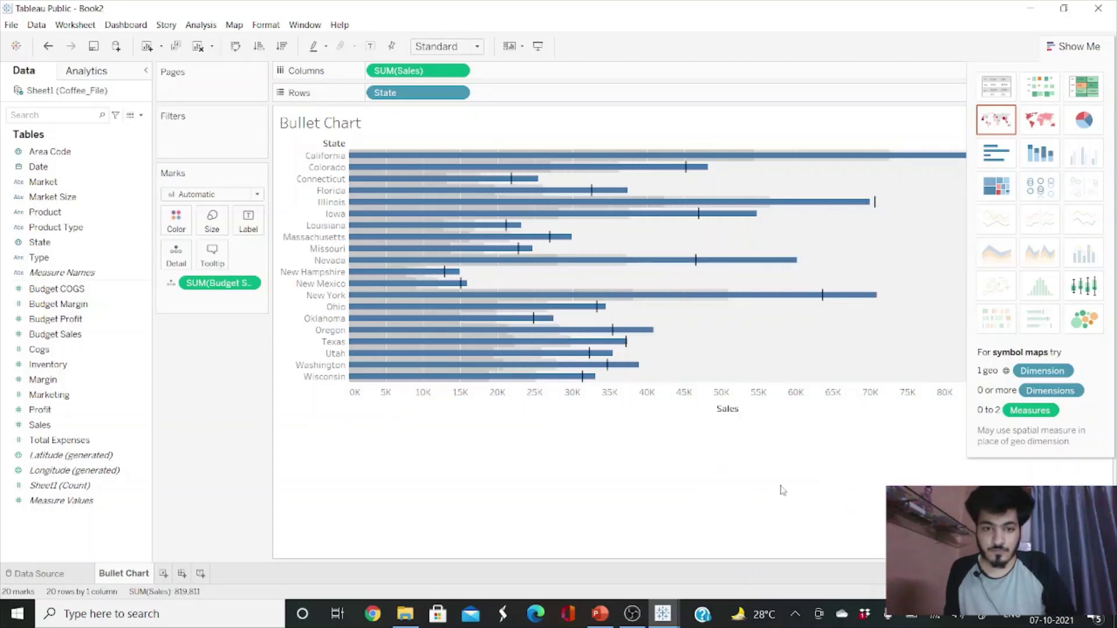
mouse_move(778, 301)
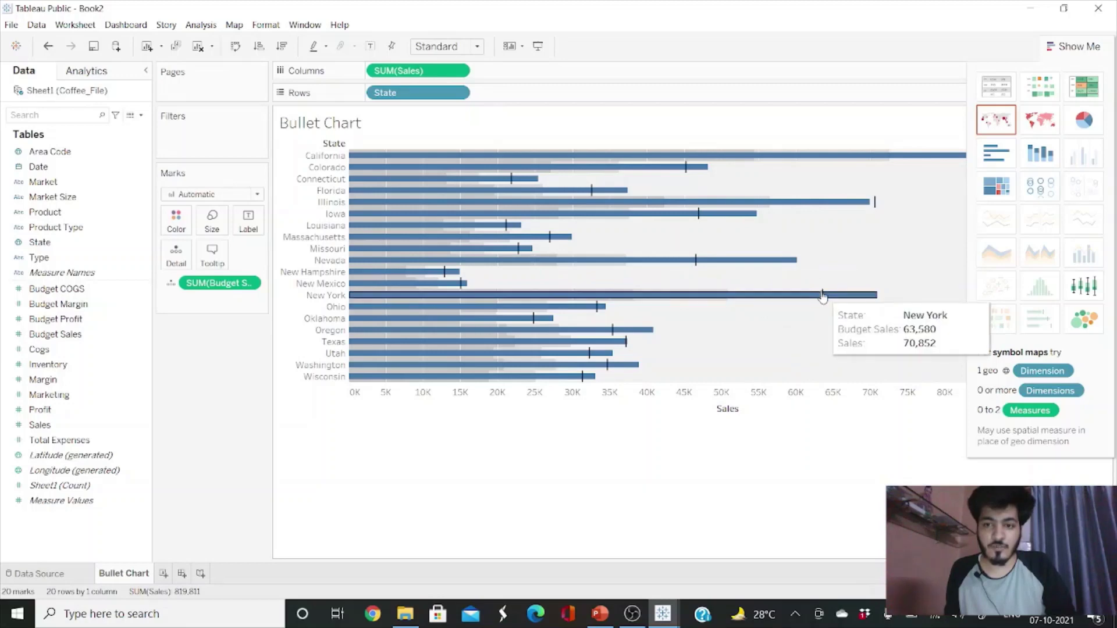
mouse_move(826, 301)
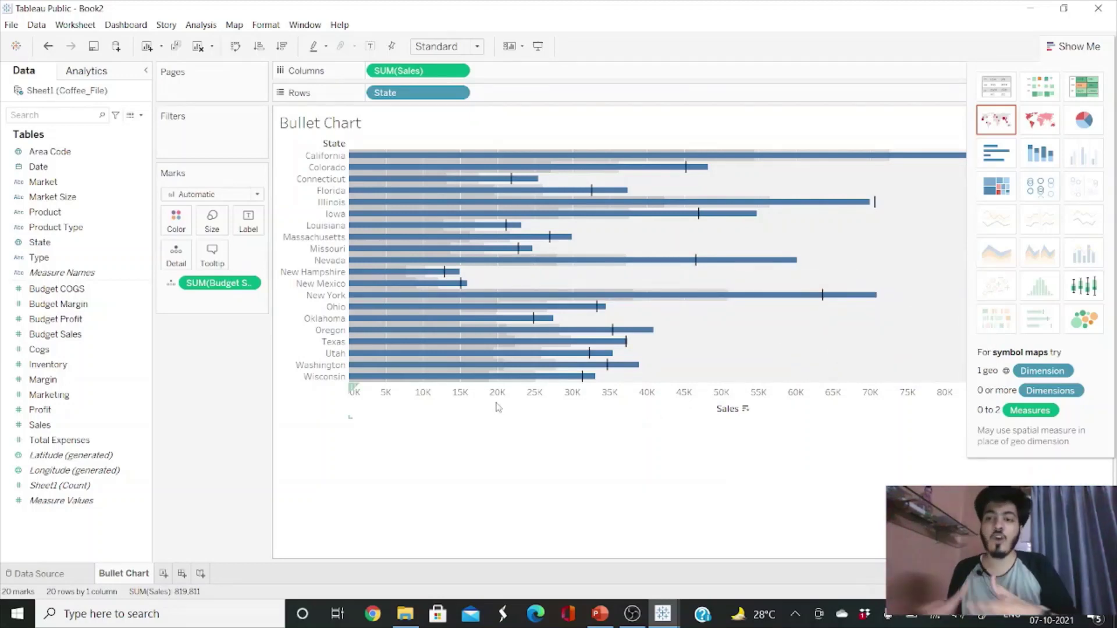
left_click(1069, 47)
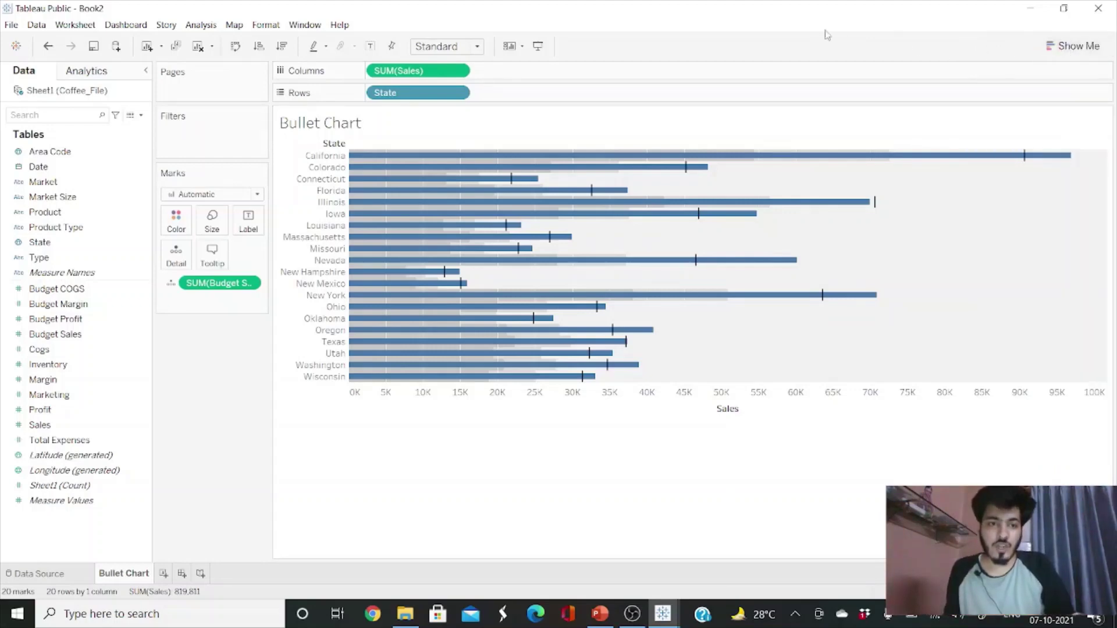
- Remove State, Budget Sales and Sales from the Bullet Chart sheet to empty the view
left_click_drag(453, 92, 232, 343)
left_click_drag(219, 283, 232, 349)
left_click_drag(417, 71, 199, 395)
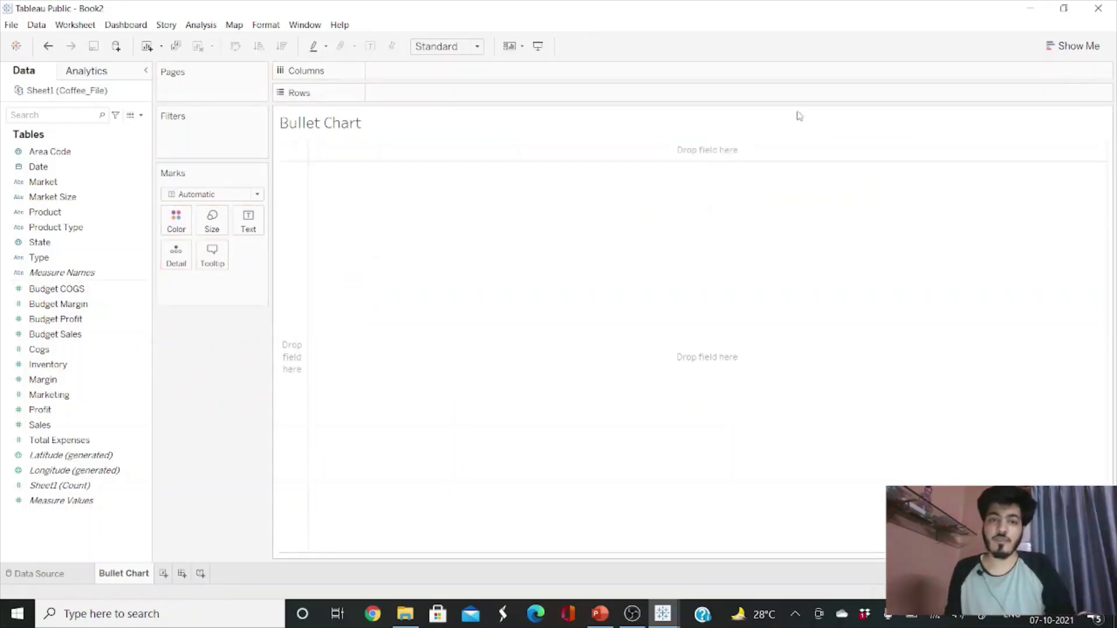
left_click(1074, 45)
left_click(1073, 45)
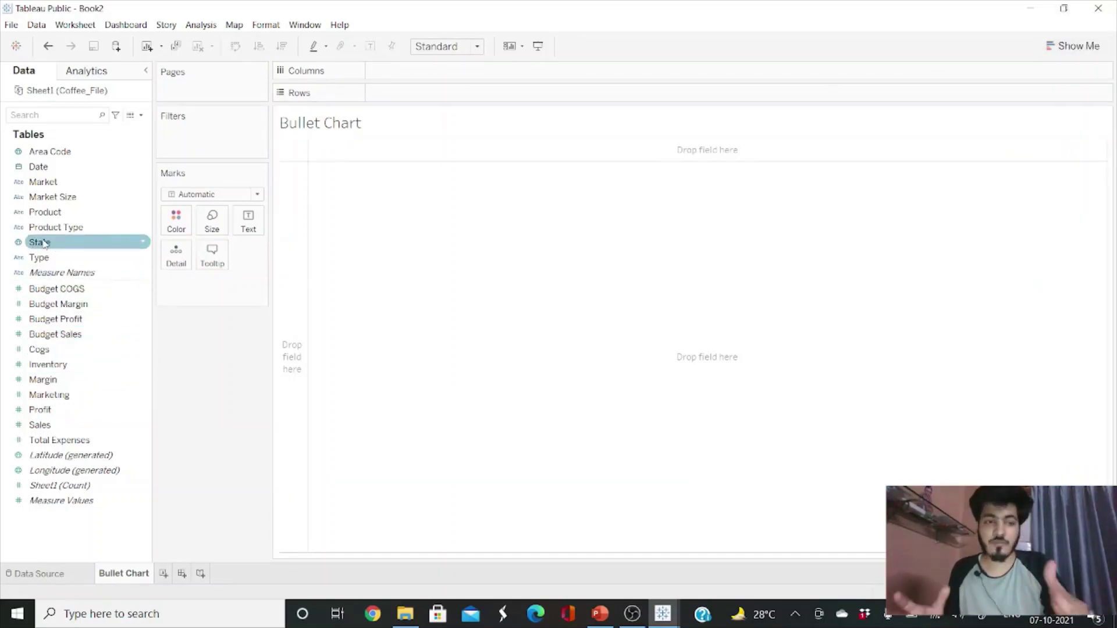
- Build a horizontal bar chart of Sales by State and add Budget Sales to the marks as detail
left_click(44, 243)
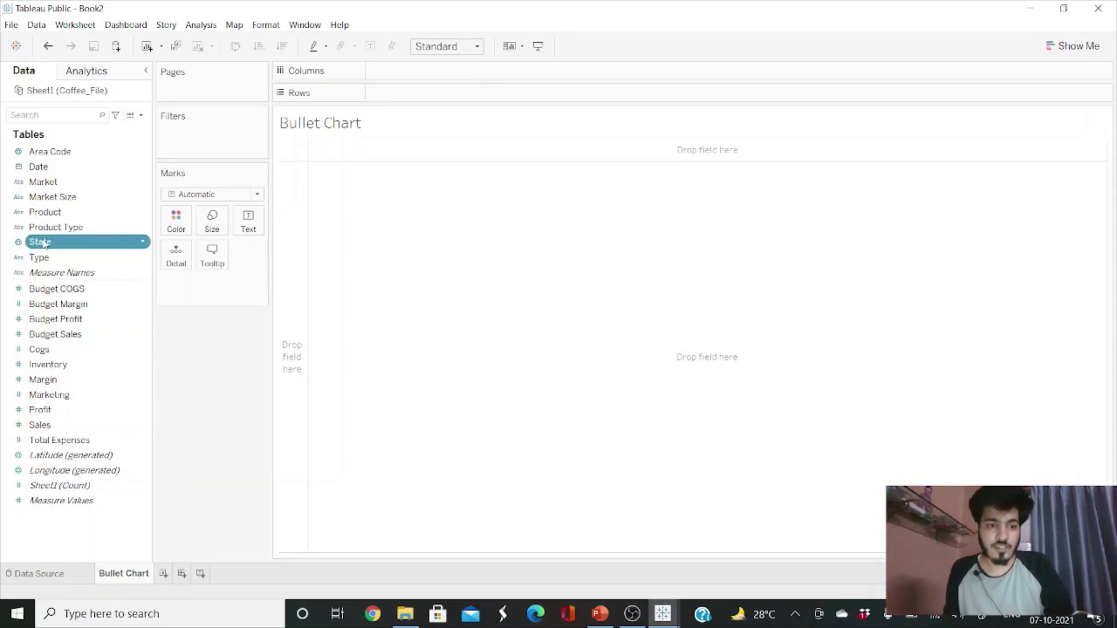
left_click(42, 425, "ctrl")
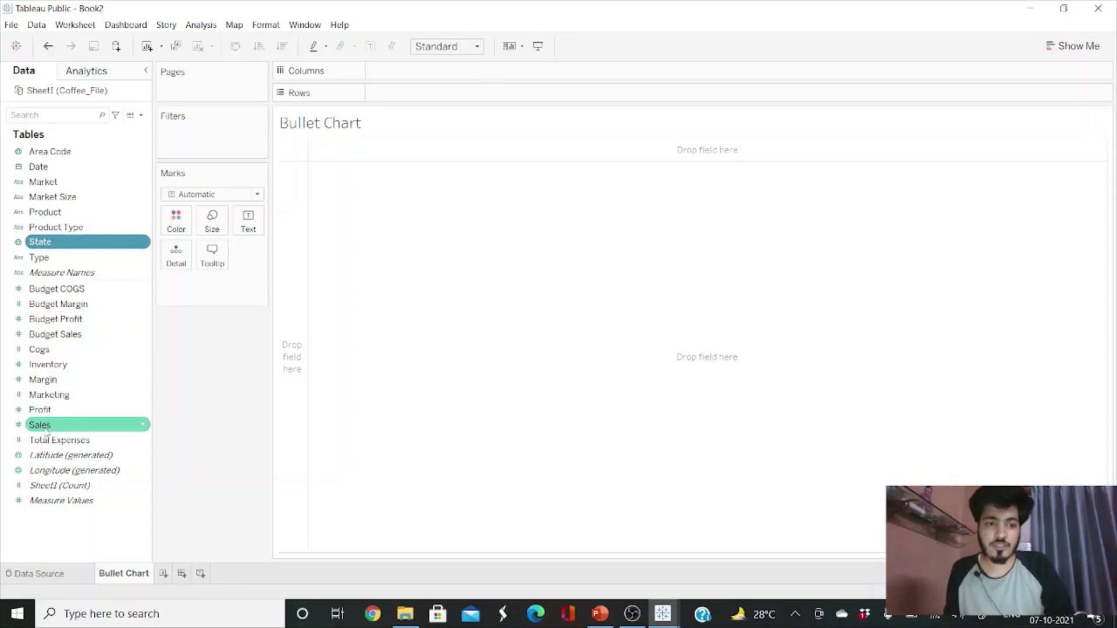
mouse_move(47, 431)
left_mouse_down()
mouse_move(309, 239)
mouse_move(389, 99)
left_mouse_up()
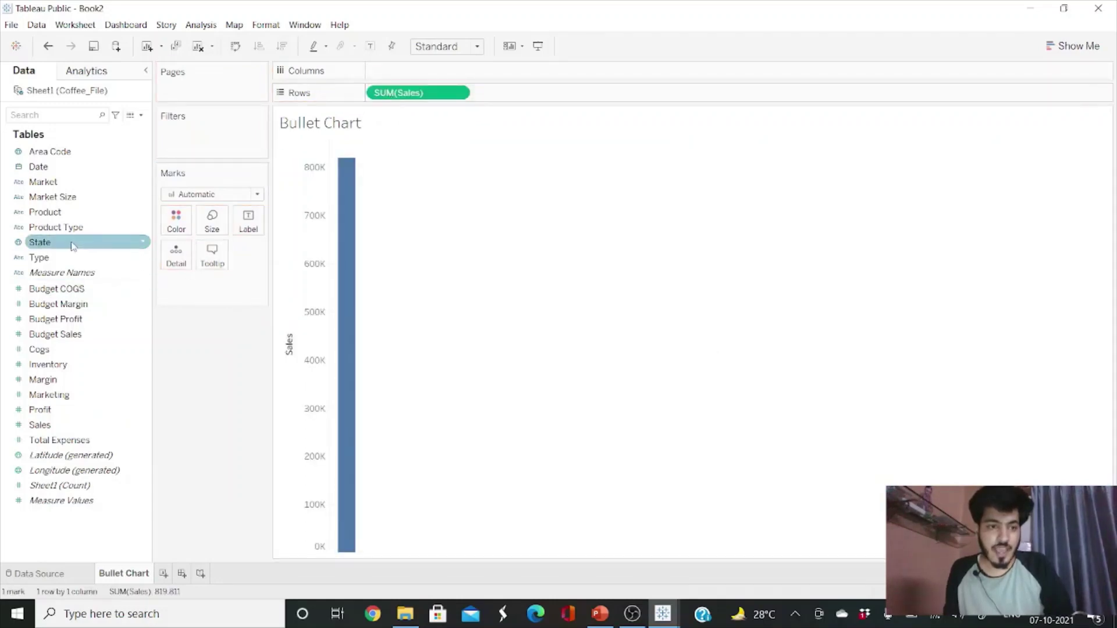
mouse_move(72, 243)
left_mouse_down()
mouse_move(183, 220)
mouse_move(425, 74)
left_mouse_up()
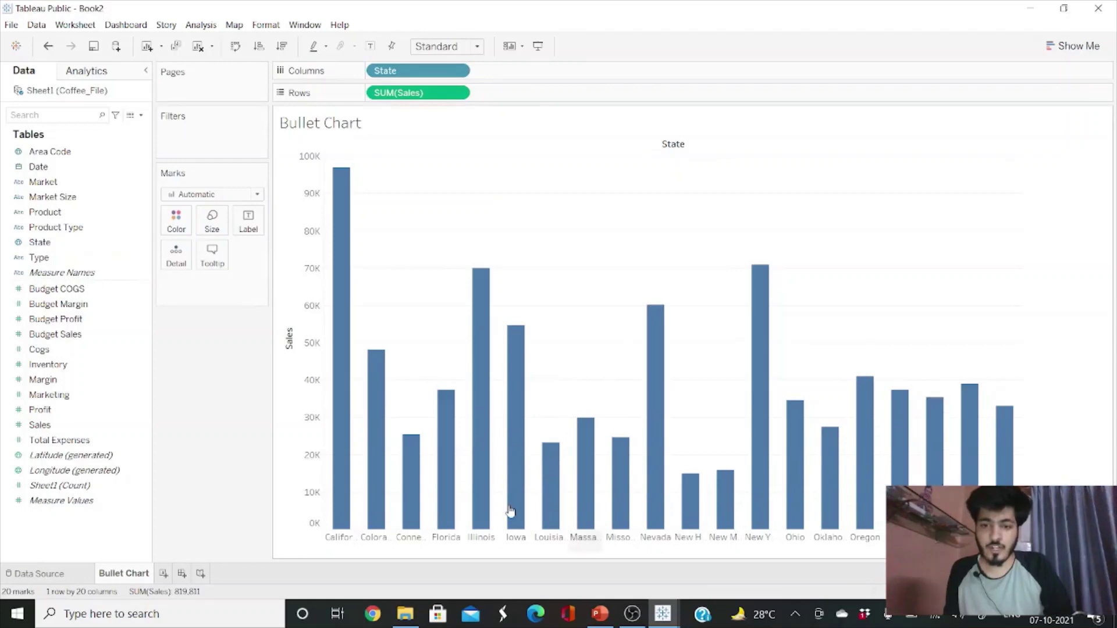
left_click(236, 46)
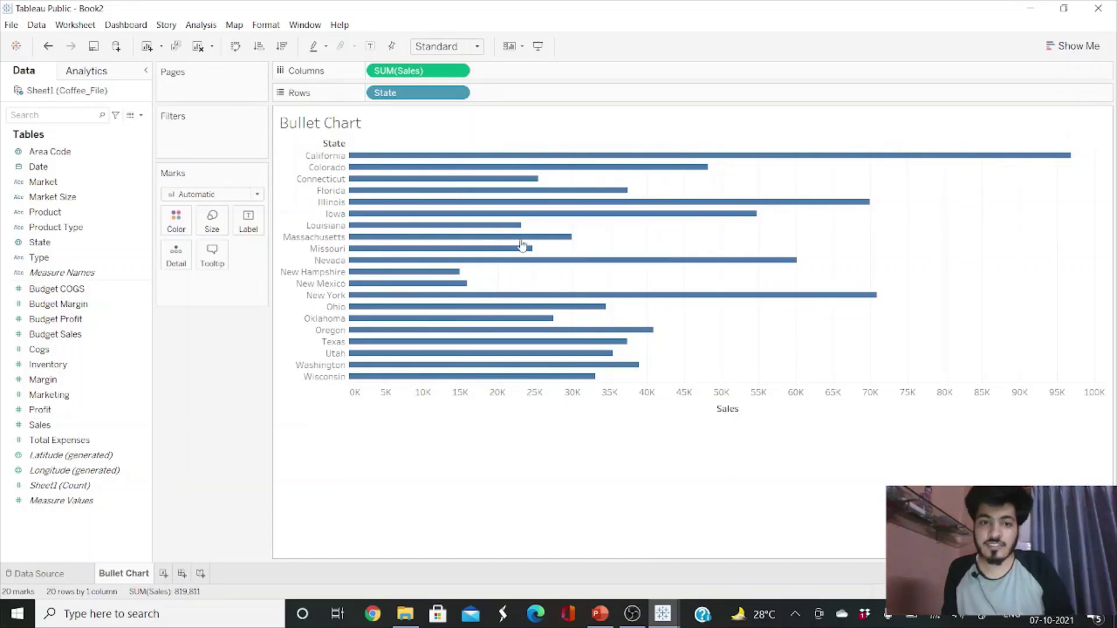
left_click(121, 321)
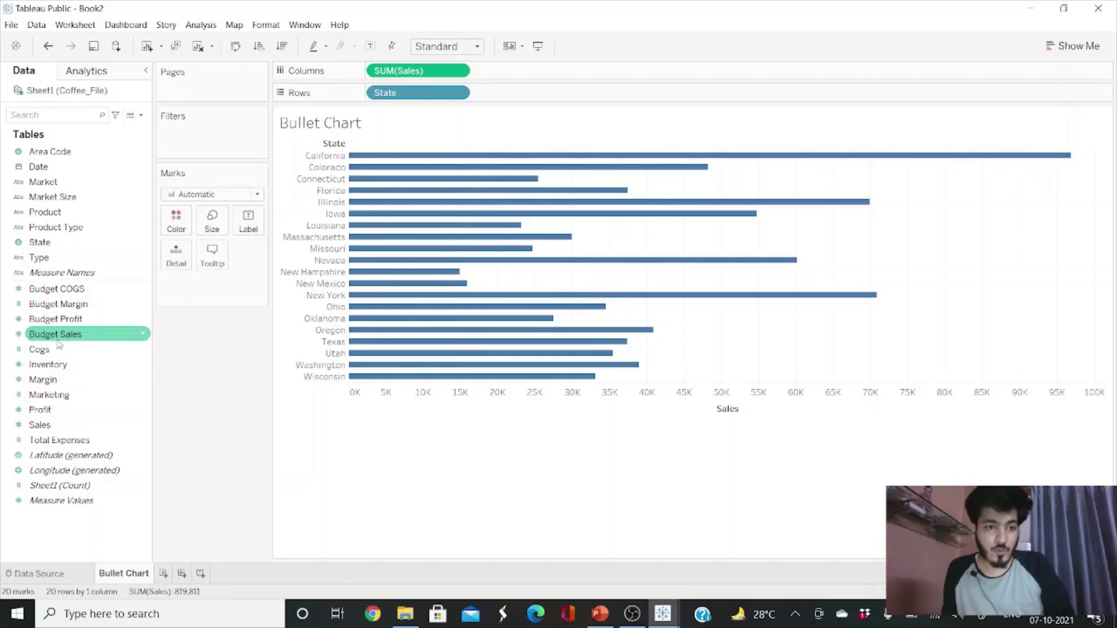
left_click_drag(59, 342, 175, 259)
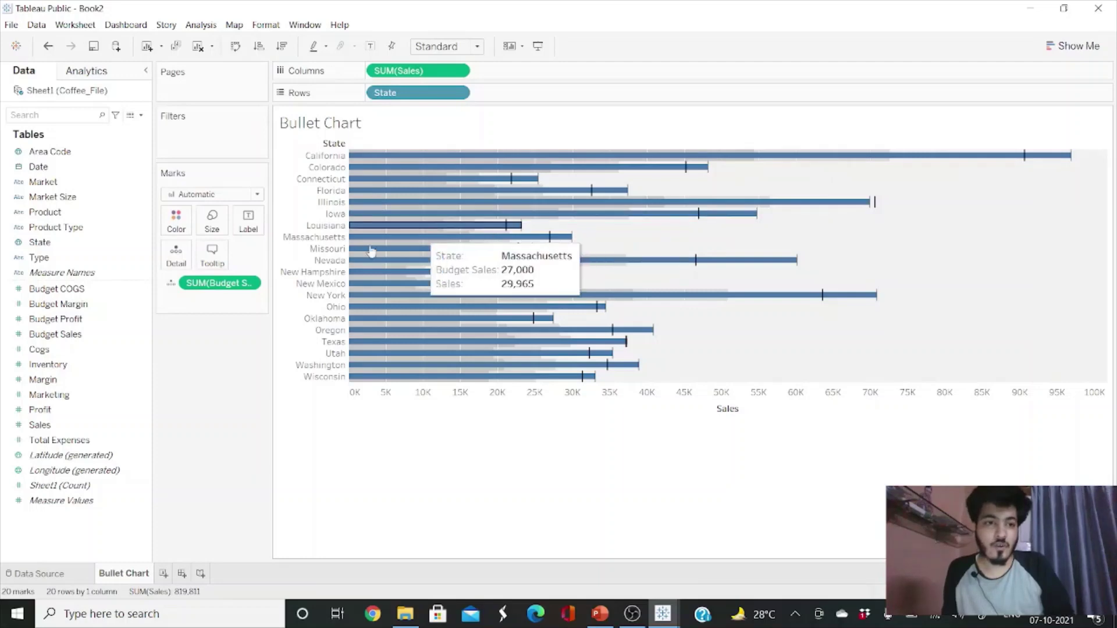
- Add a per-cell reference line to the chart, based on the average of SUM(Budget Sales)
left_click(92, 72)
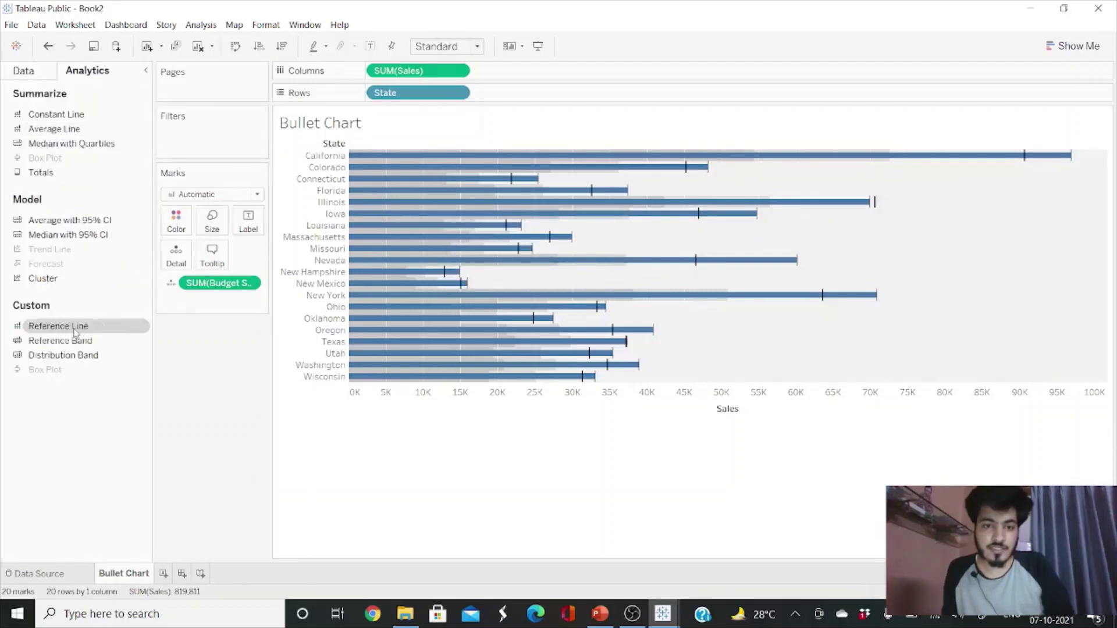
left_click_drag(74, 332, 483, 160)
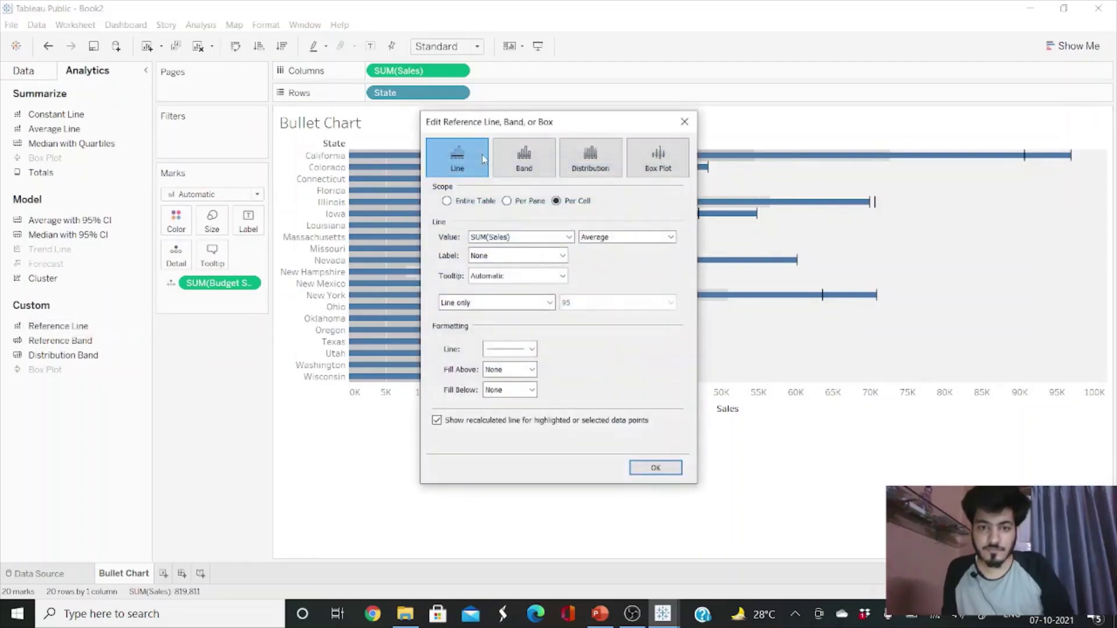
left_click(569, 237)
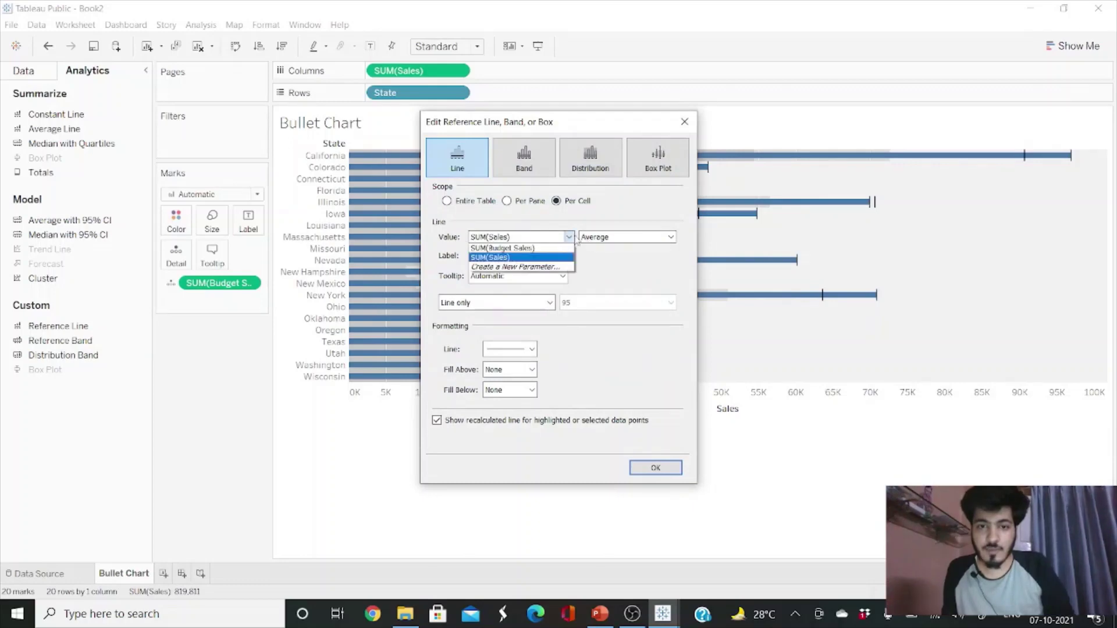
left_click(526, 249)
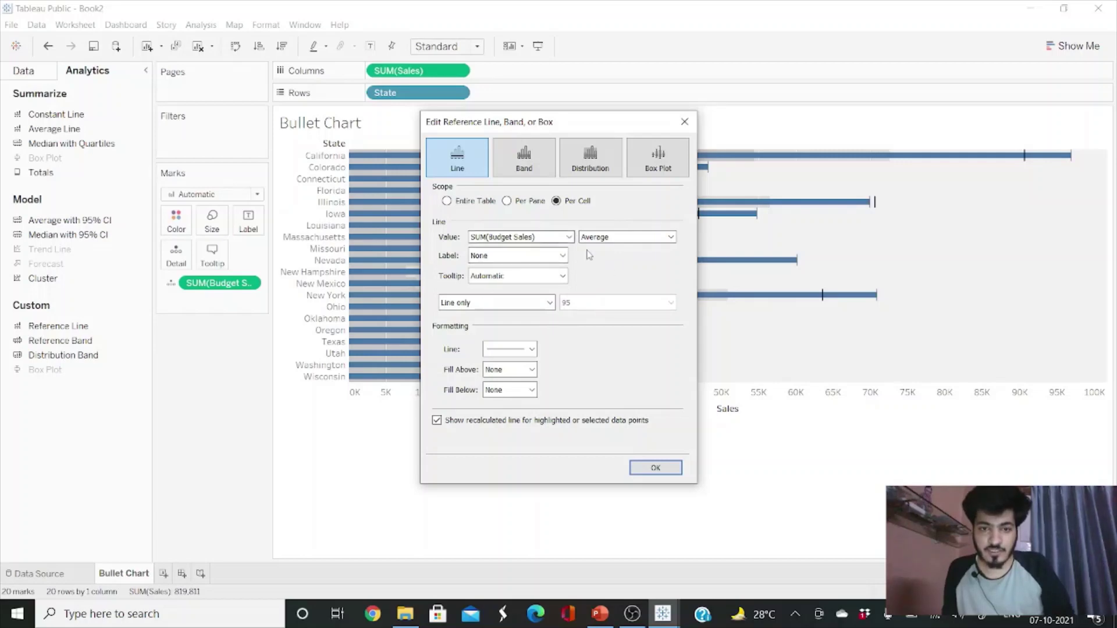
- Try Value as the reference line's label, set the label back to None and apply the line
left_click(562, 256)
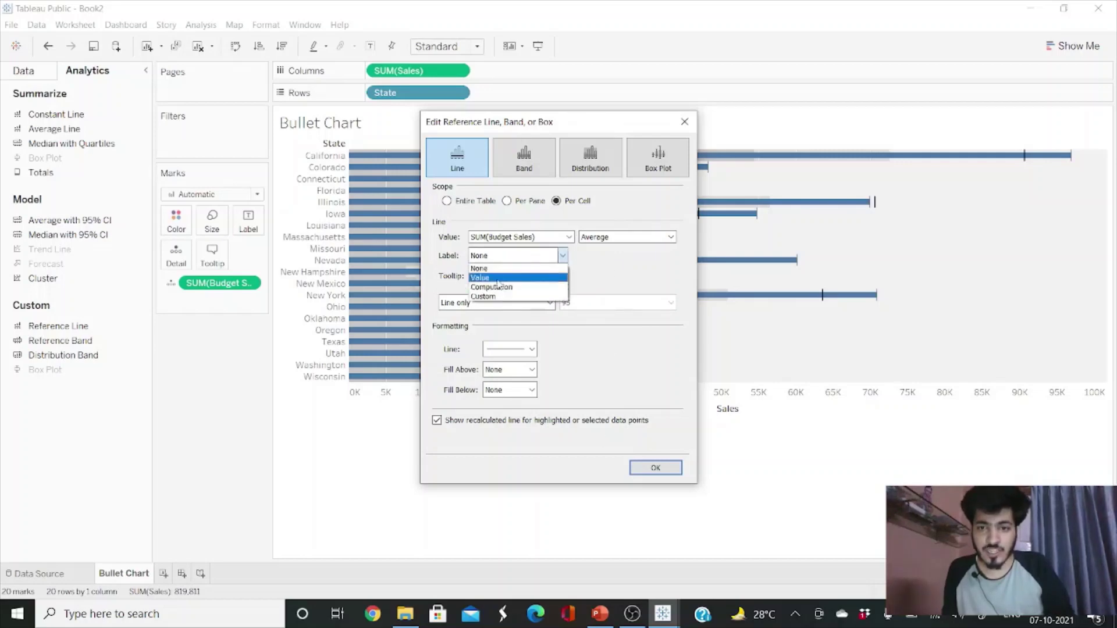
left_click(494, 278)
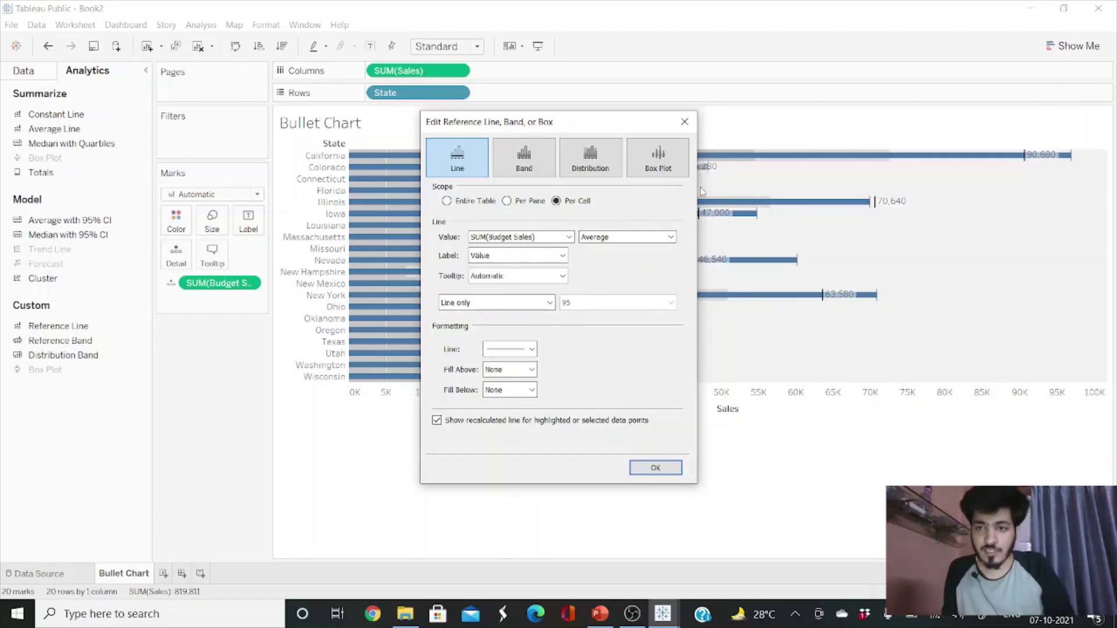
left_click(562, 257)
left_click(494, 267)
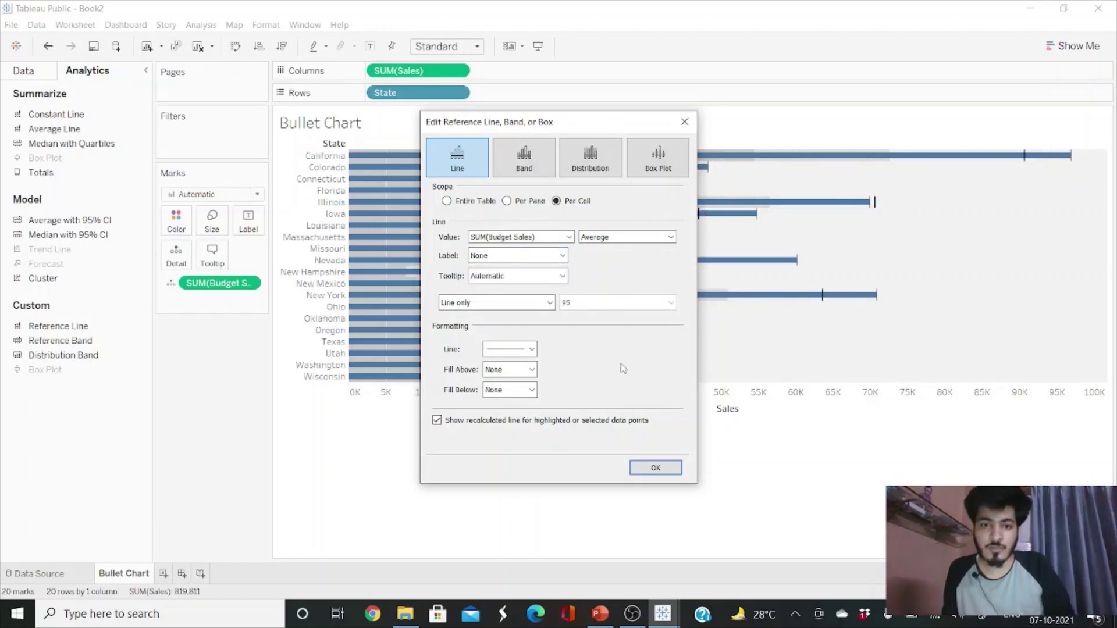
left_click(563, 255)
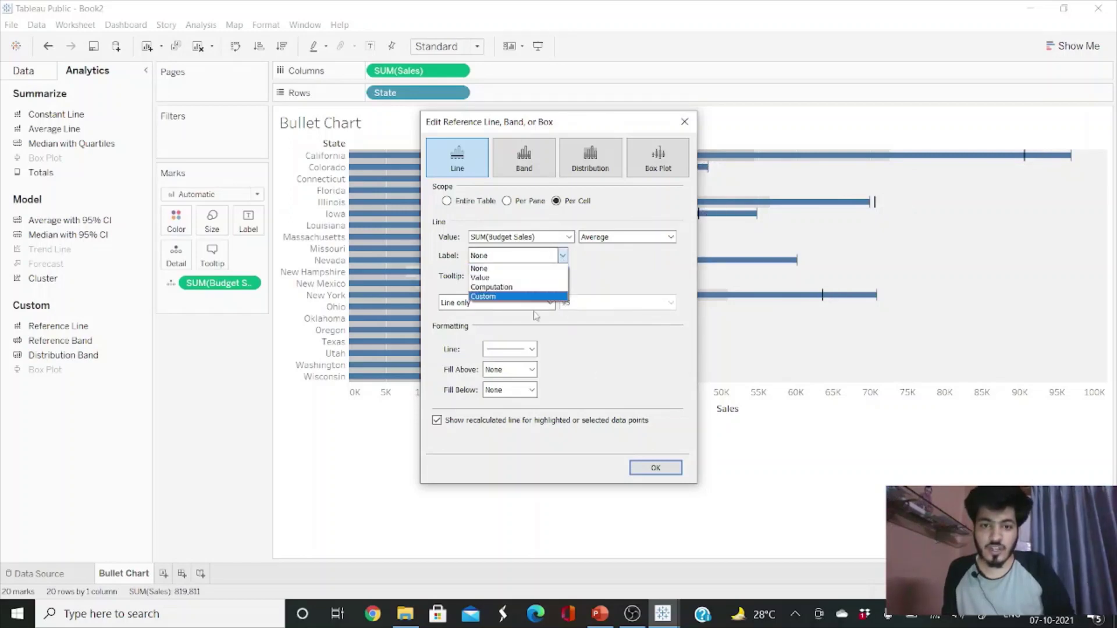
left_click(642, 368)
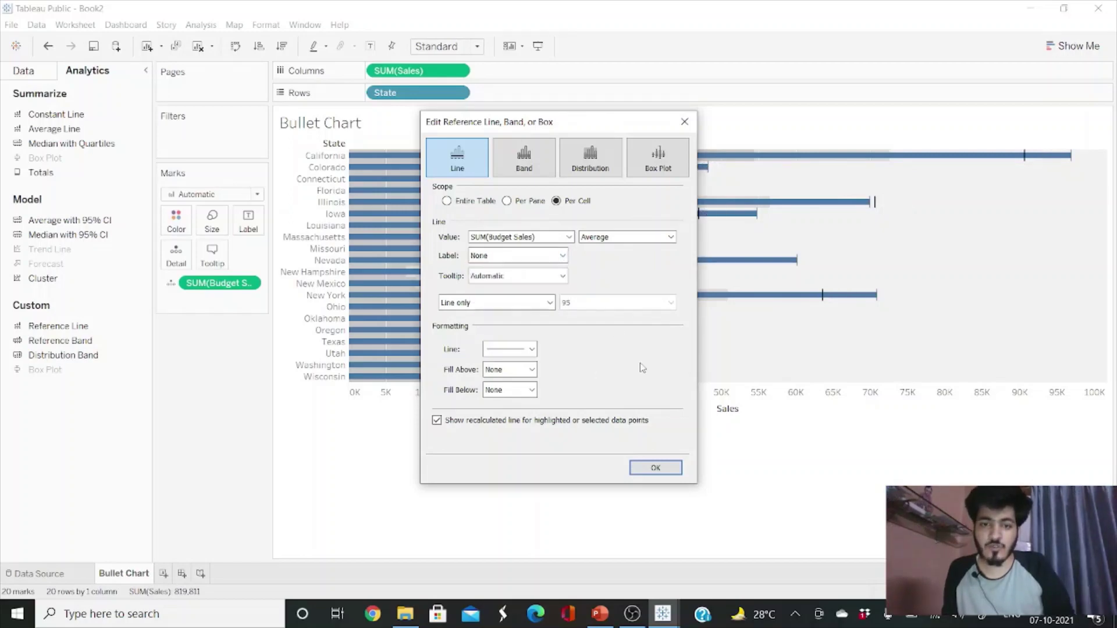
left_click(659, 469)
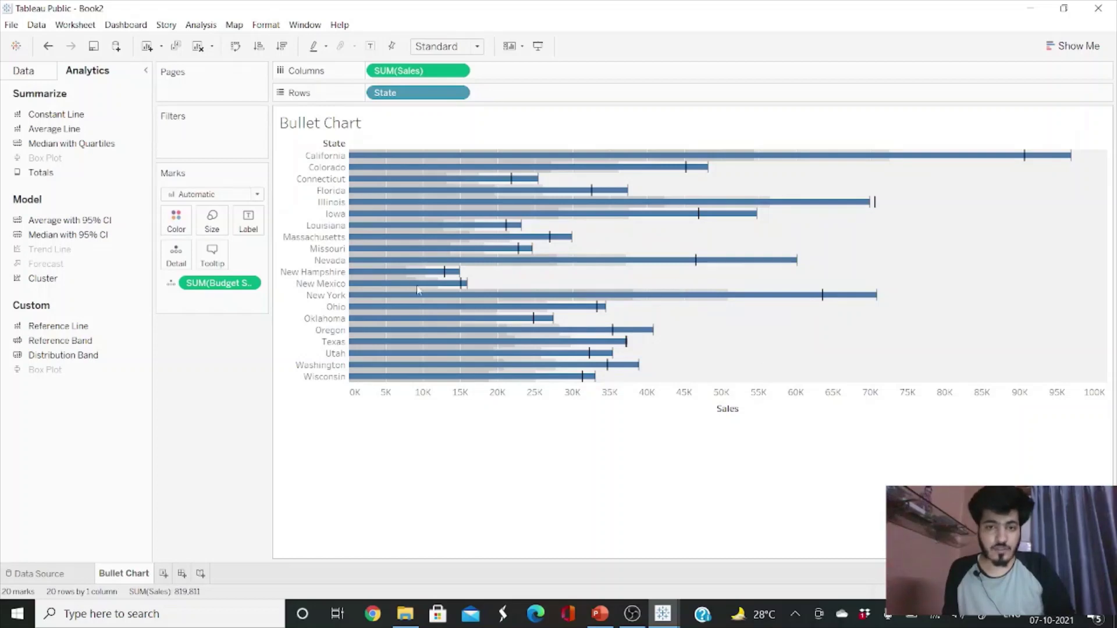
- Consult the bullet chart slide in PowerPoint, return to Tableau Public and add a per-cell distribution band with percentages 50,75
left_click(600, 613)
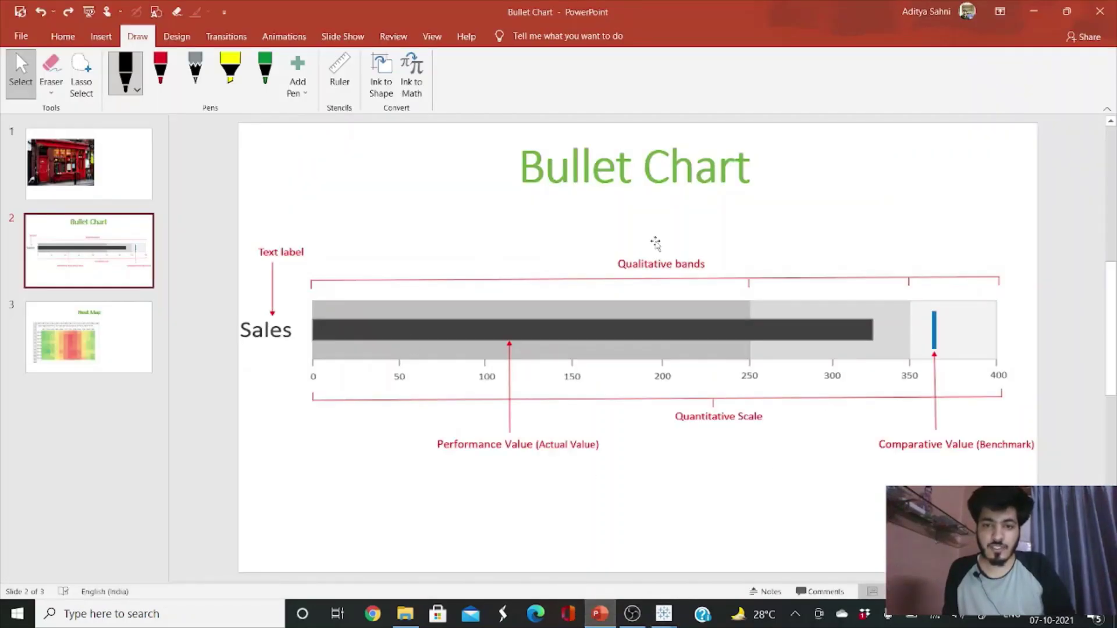
left_click(1033, 11)
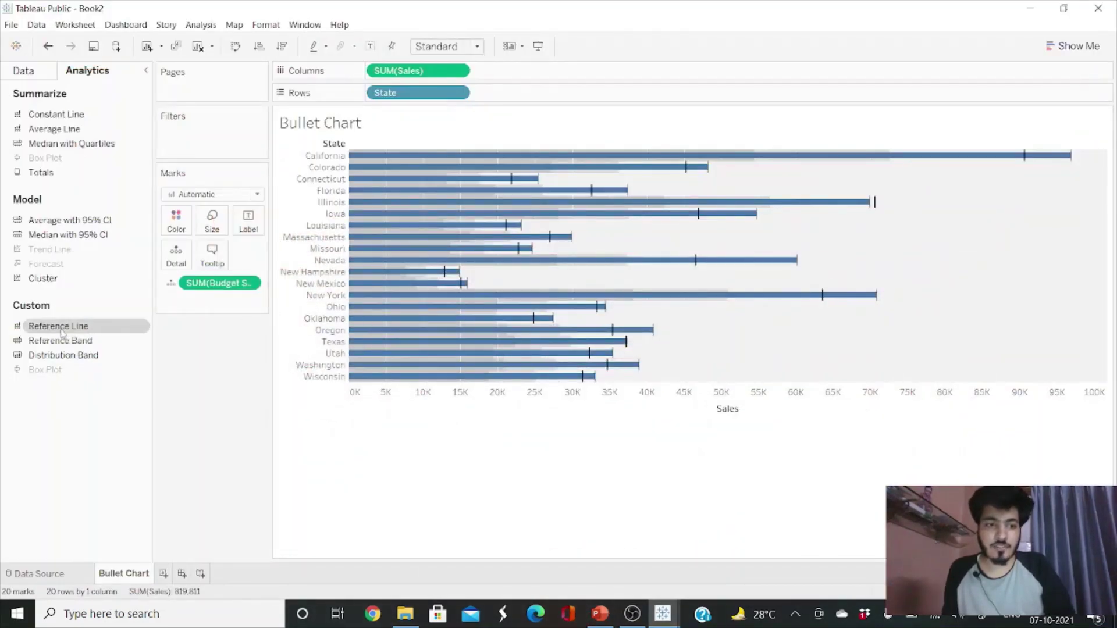
left_click_drag(64, 355, 491, 164)
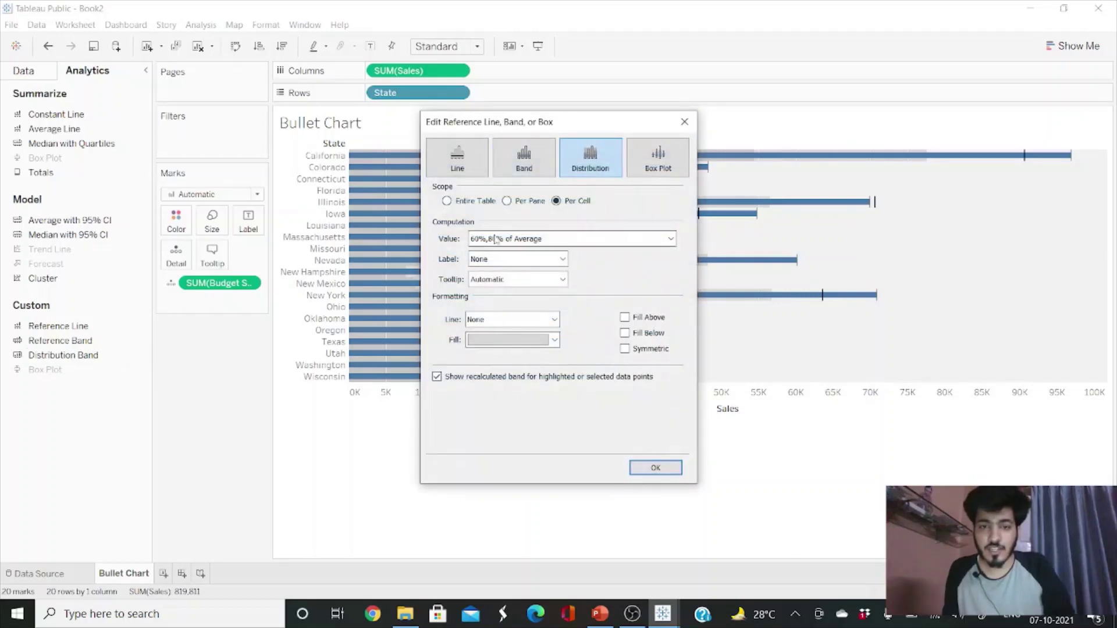
left_click(640, 239)
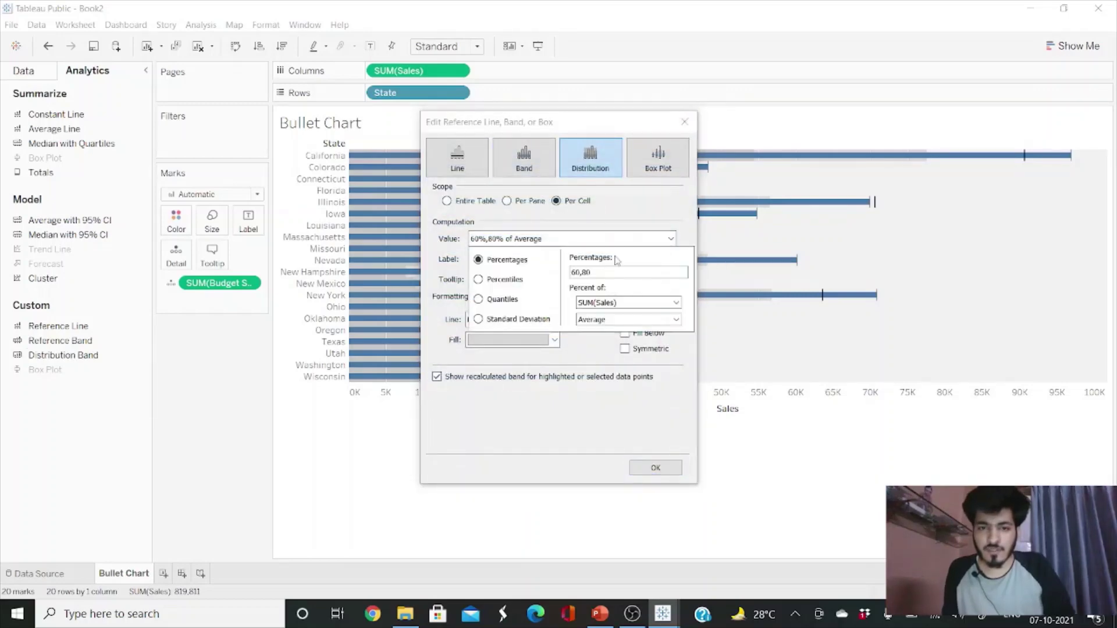
left_click_drag(603, 271, 547, 270)
key("BackSpace")
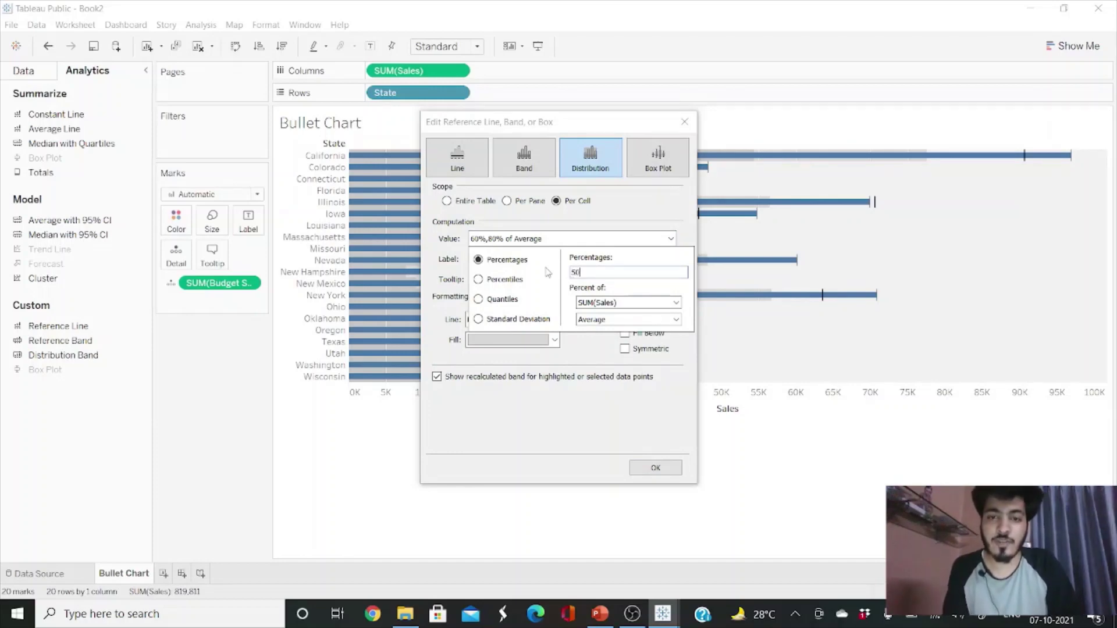
type("50,7")
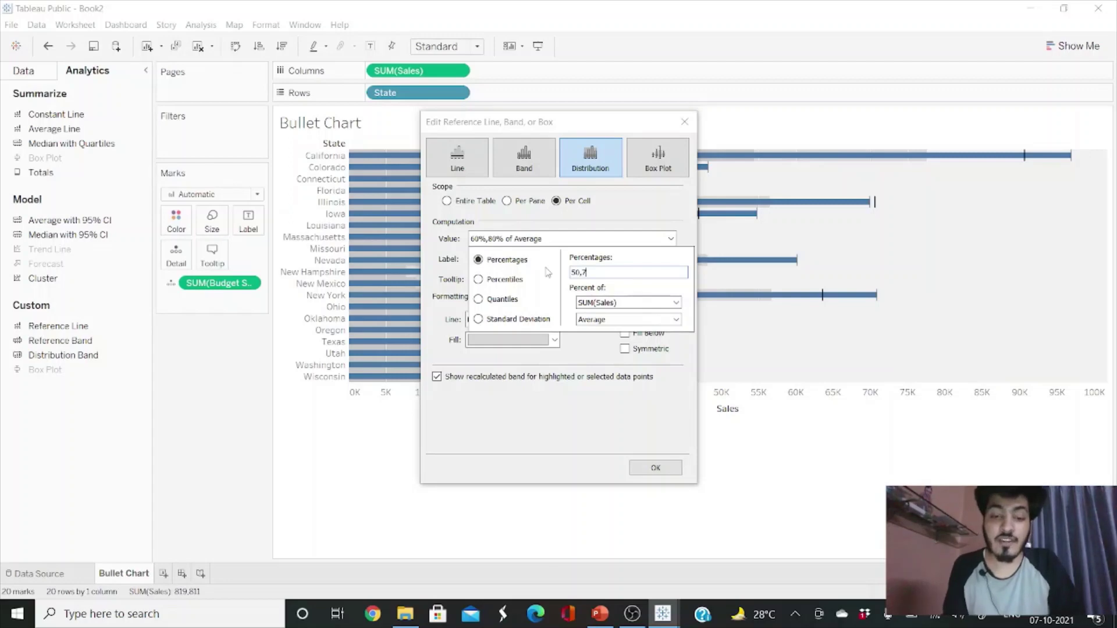
type("5")
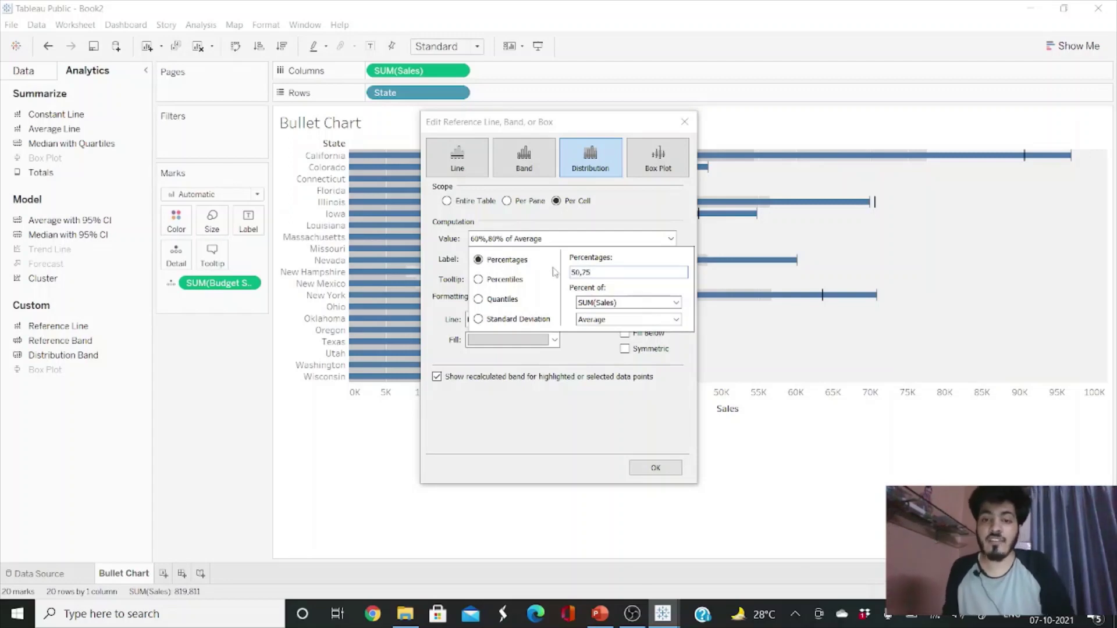
- Base the distribution band's percentages on the average of SUM(Budget Sales) and apply the band
left_click(669, 303)
left_click(624, 314)
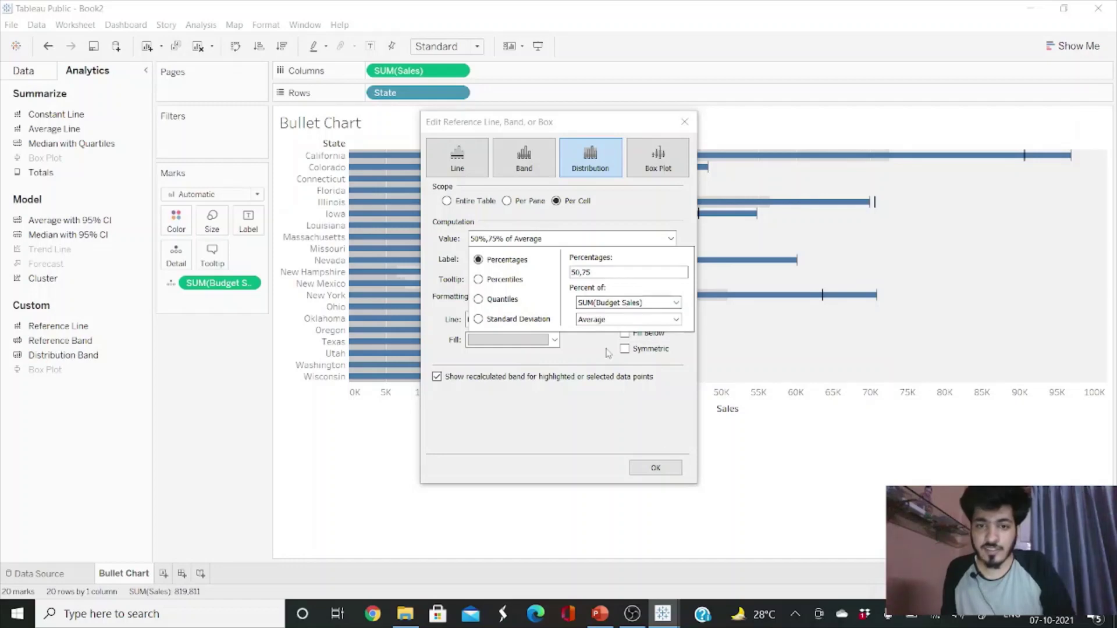
left_click(615, 435)
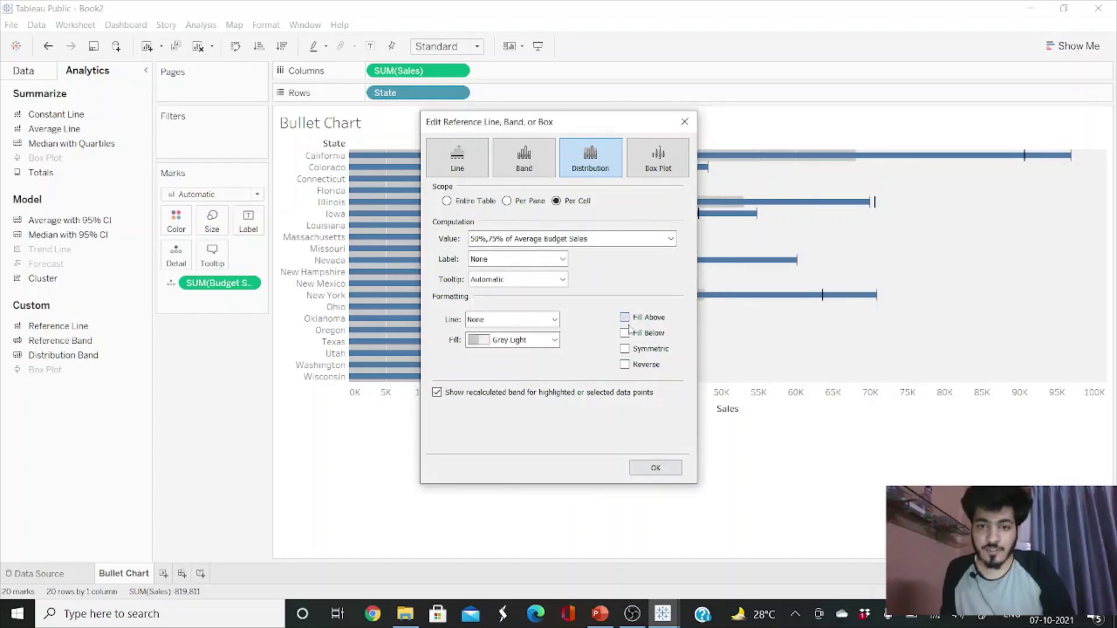
key("Return")
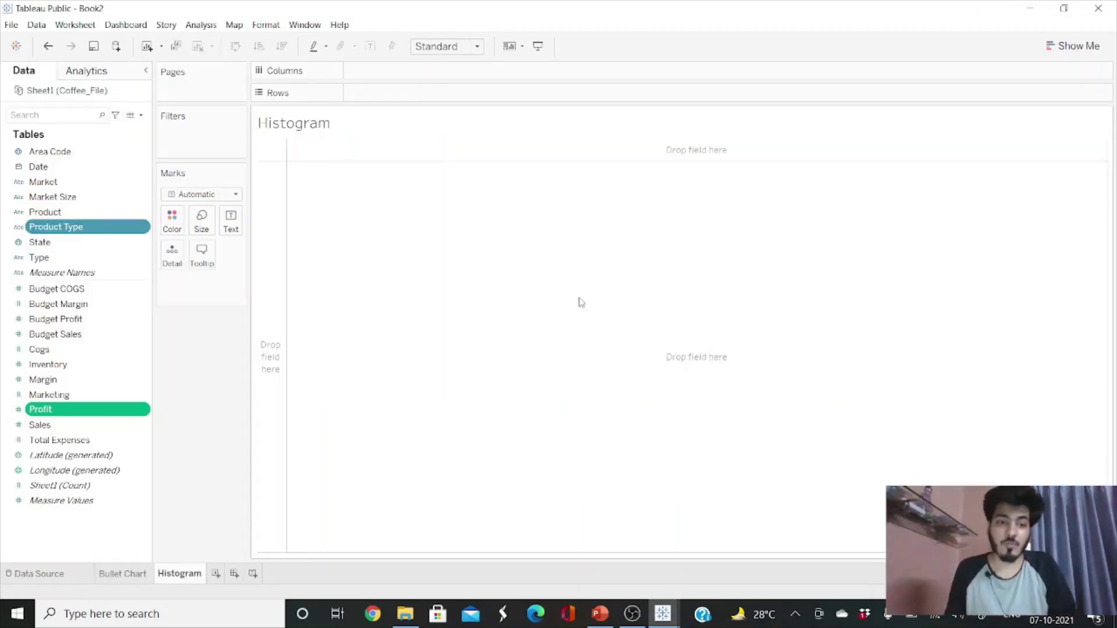
- Create bins from the Profit measure as Profit (bin) with a bin size of 55
left_click(84, 411)
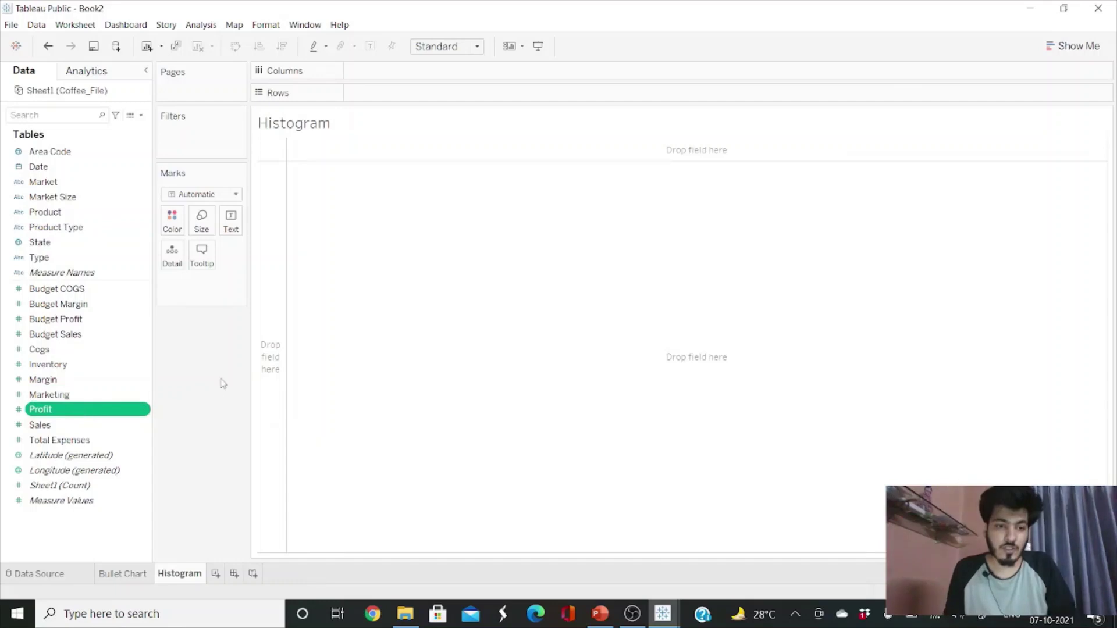
left_click(143, 410)
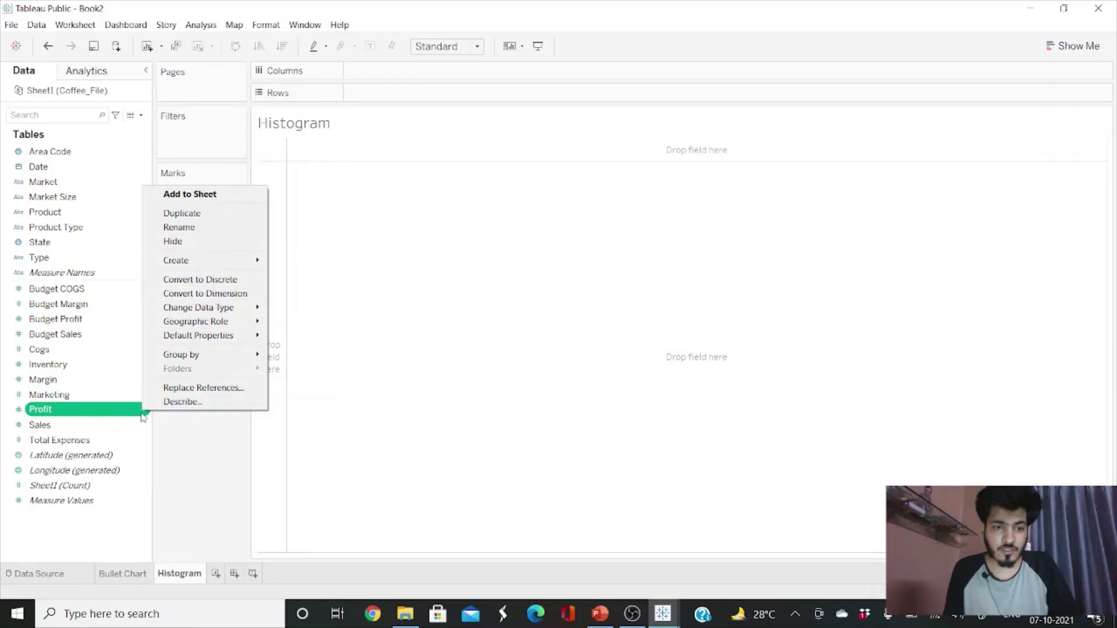
mouse_move(198, 260)
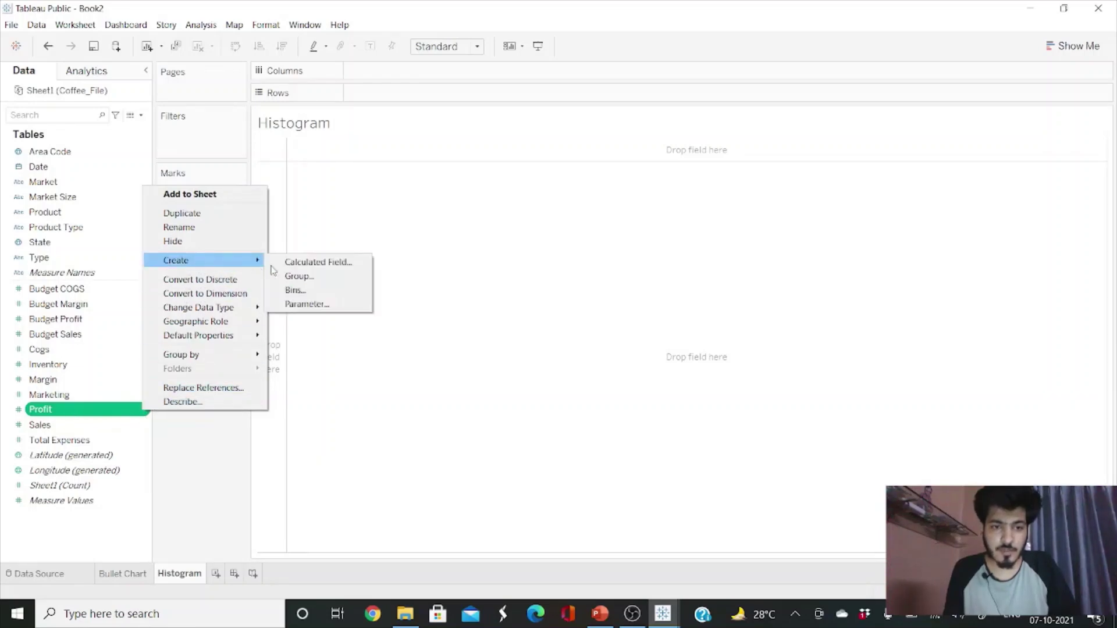
left_click(319, 289)
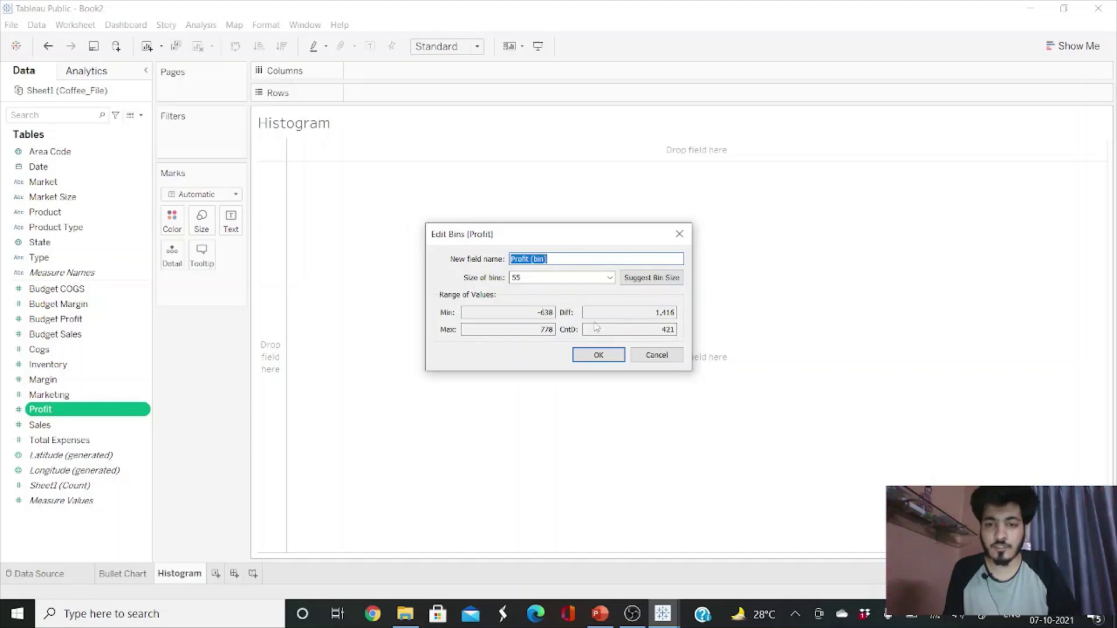
left_click(599, 355)
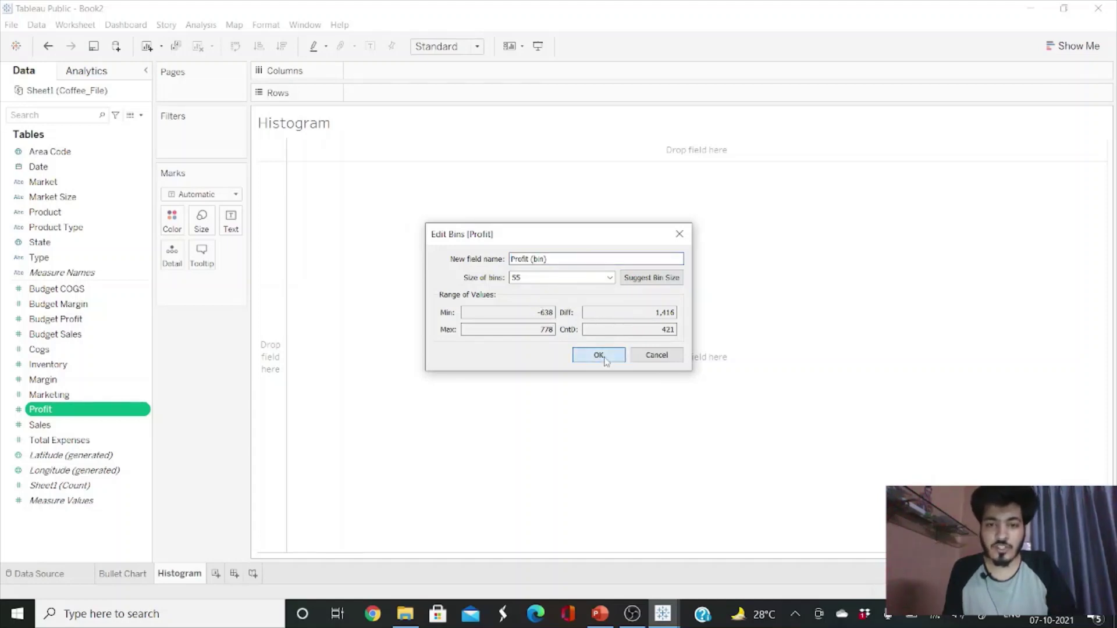
left_click(605, 361)
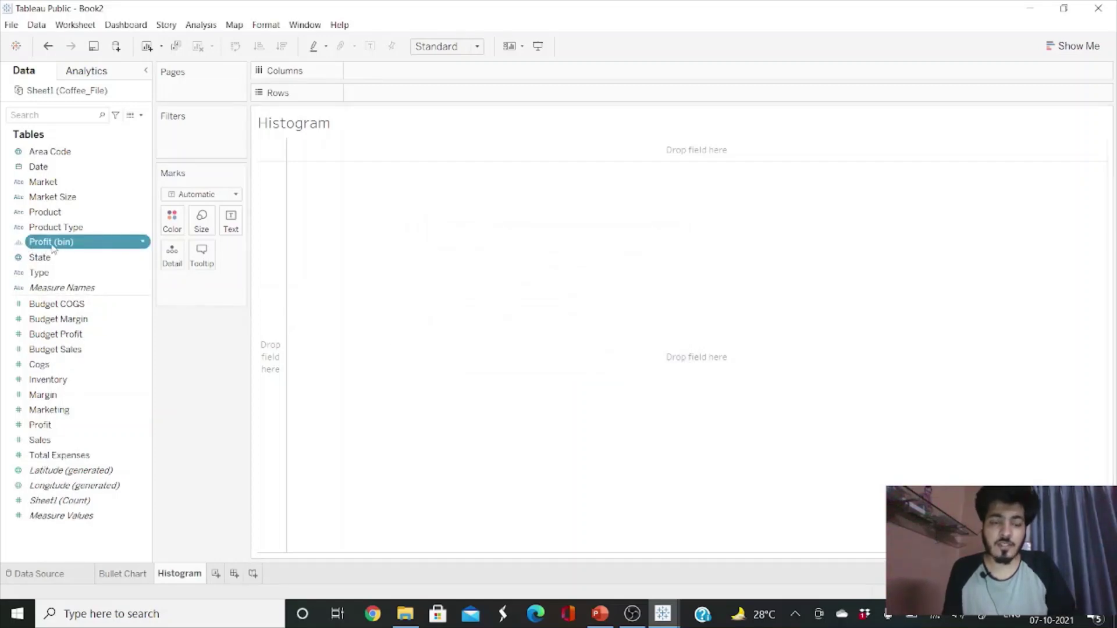
- Build a histogram with Profit (bin) as columns and the count of Product Type as rows
left_click_drag(52, 247, 384, 75)
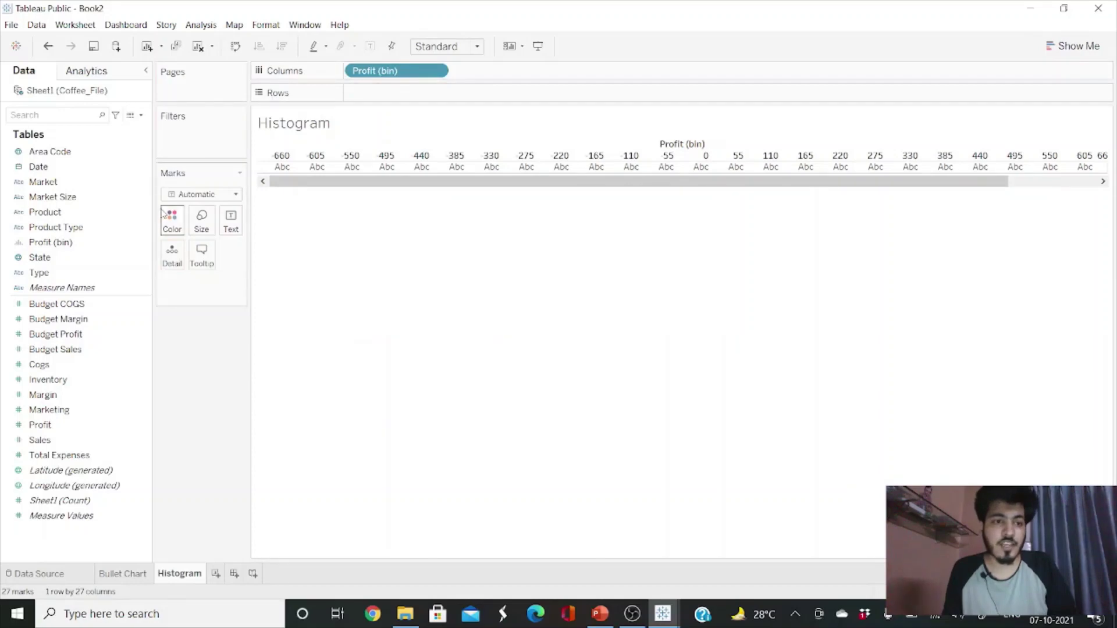
left_click(100, 227)
mouse_move(76, 229)
left_mouse_down()
mouse_move(109, 227)
mouse_move(71, 231)
left_mouse_up()
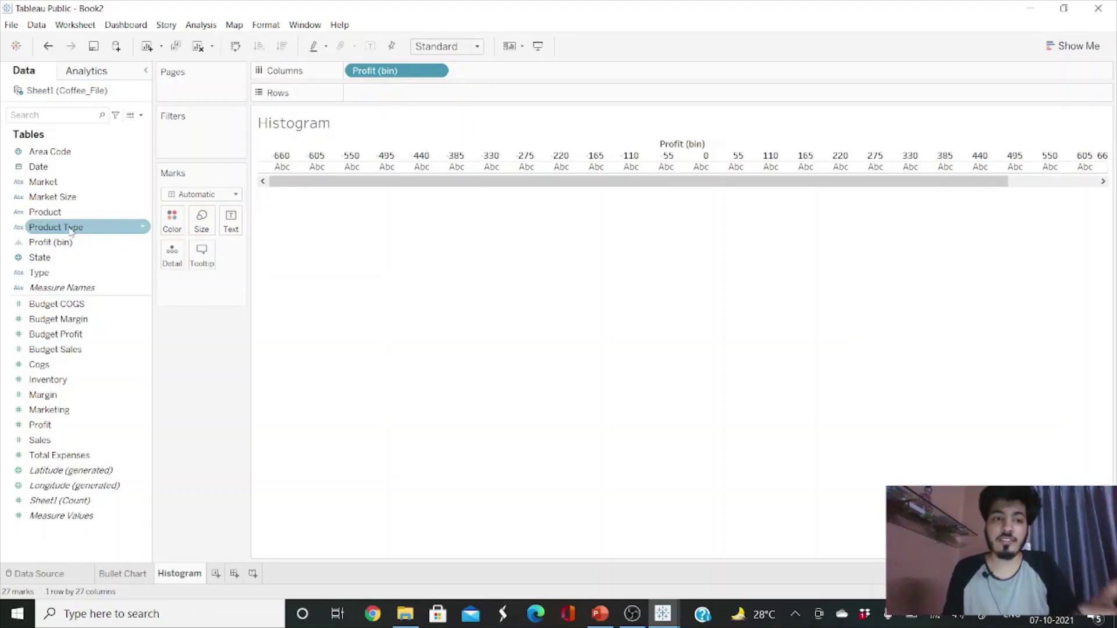
left_click_drag(70, 231, 391, 102)
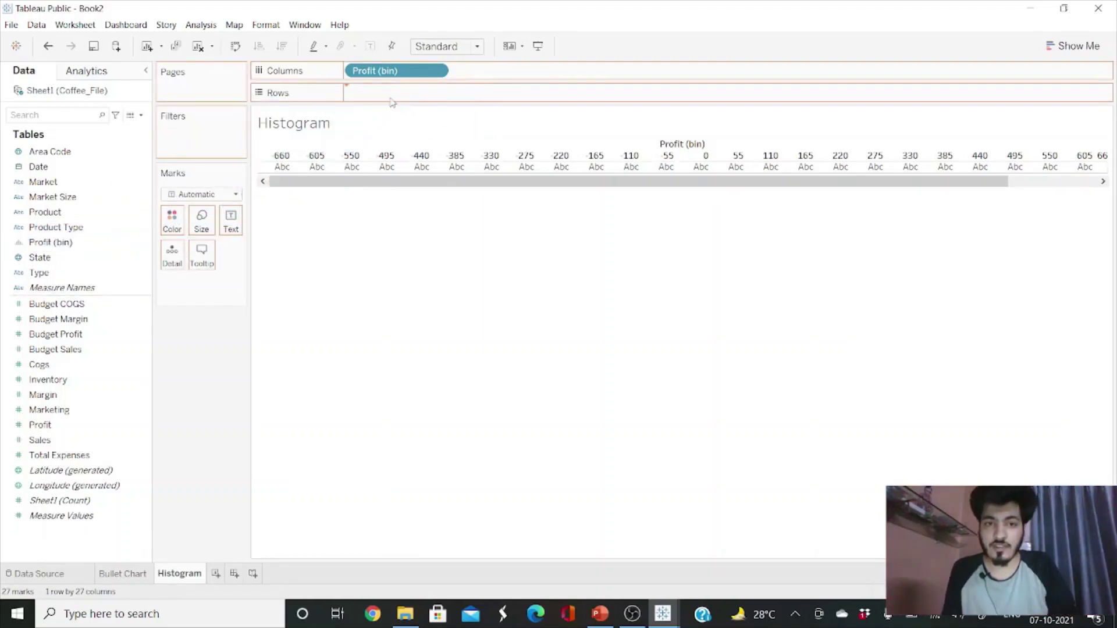
left_click(436, 92)
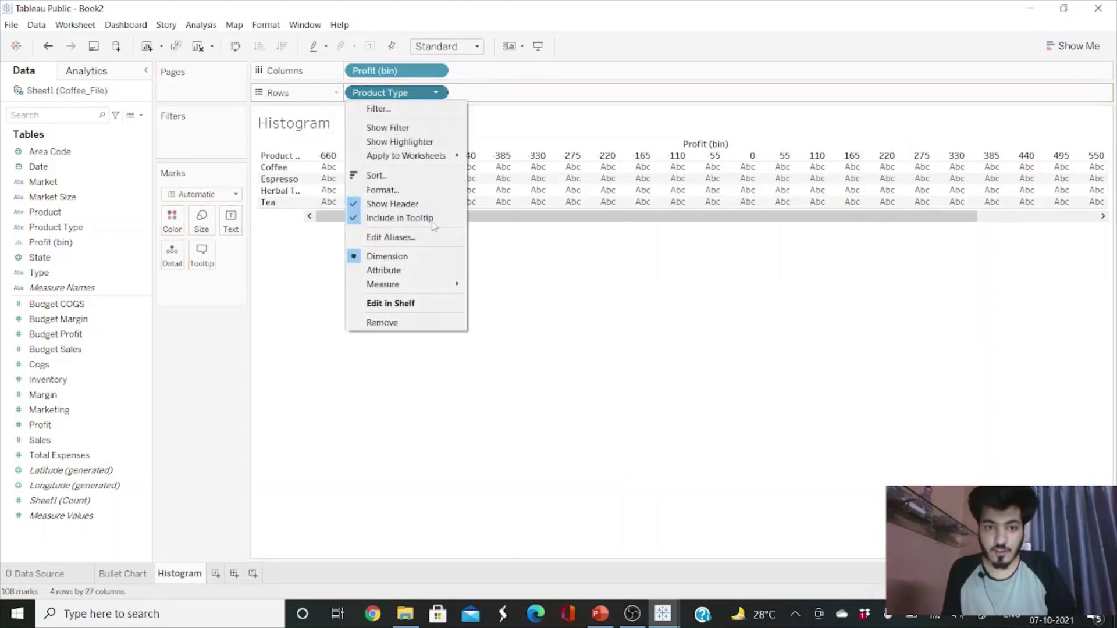
mouse_move(435, 285)
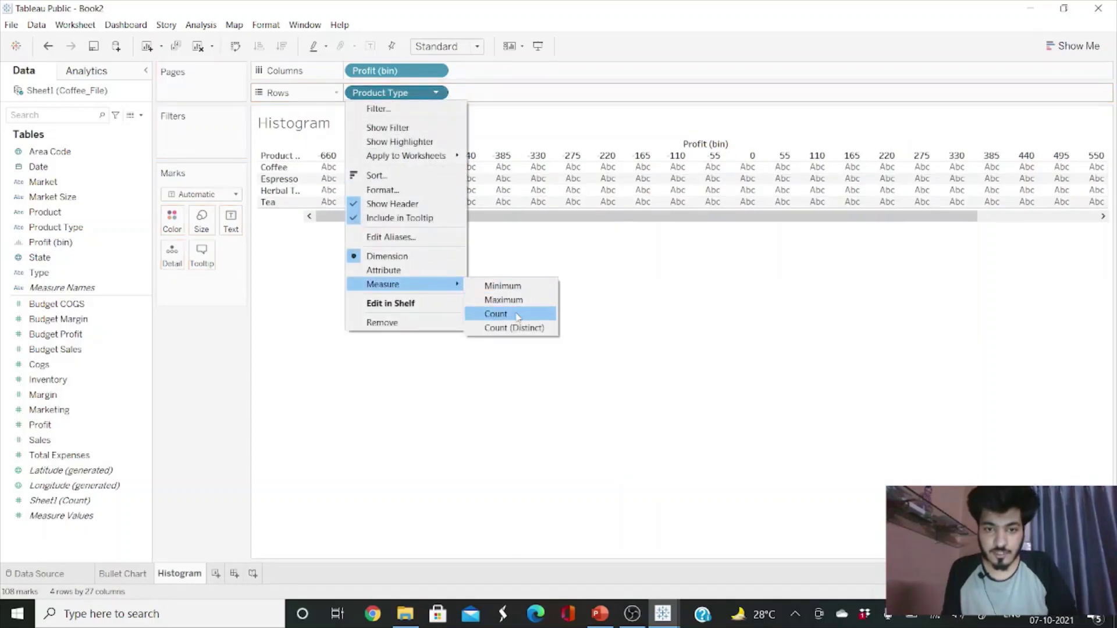
left_click(495, 314)
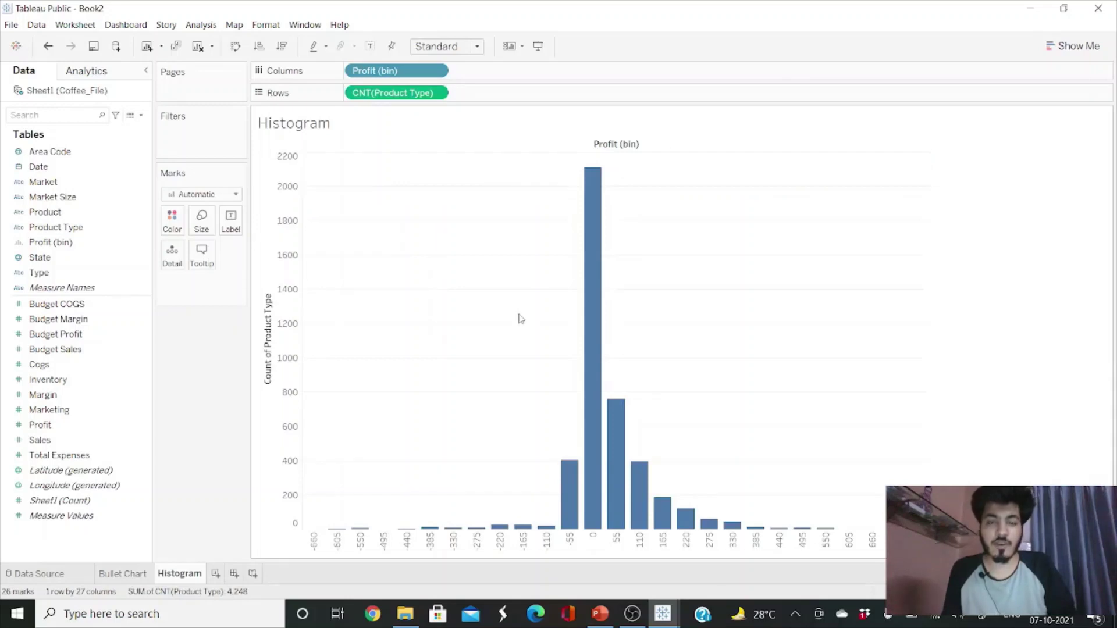